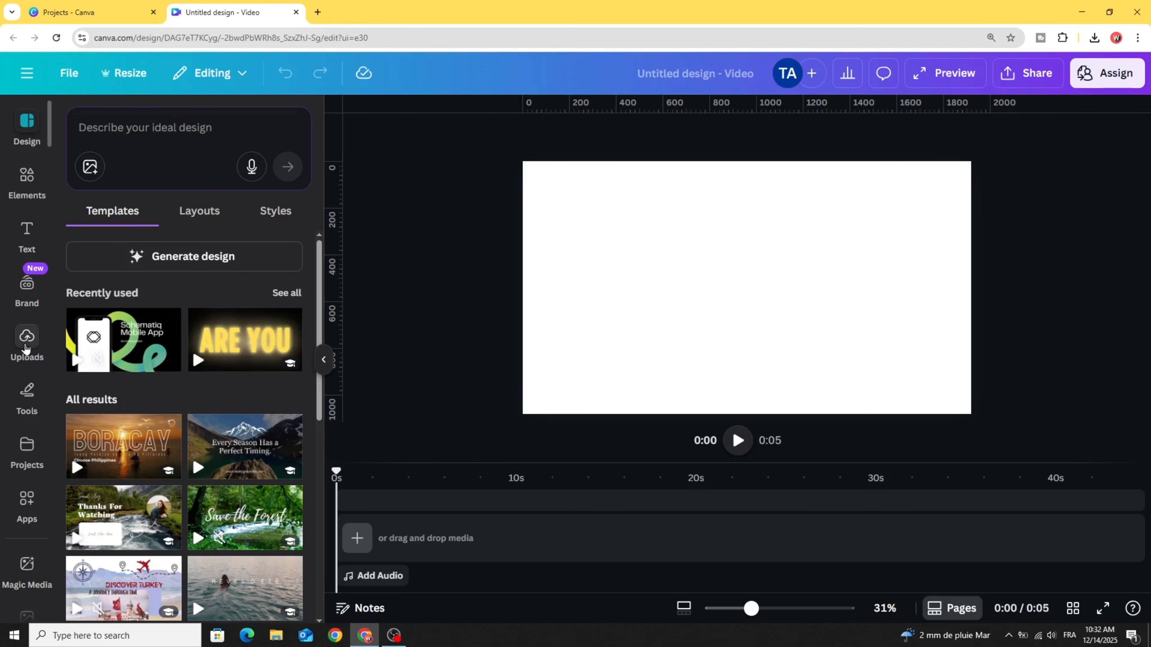
- Place the recently used teal running shoe photo on the page, duplicate it, and align the copy exactly over the original
left_click(27, 181)
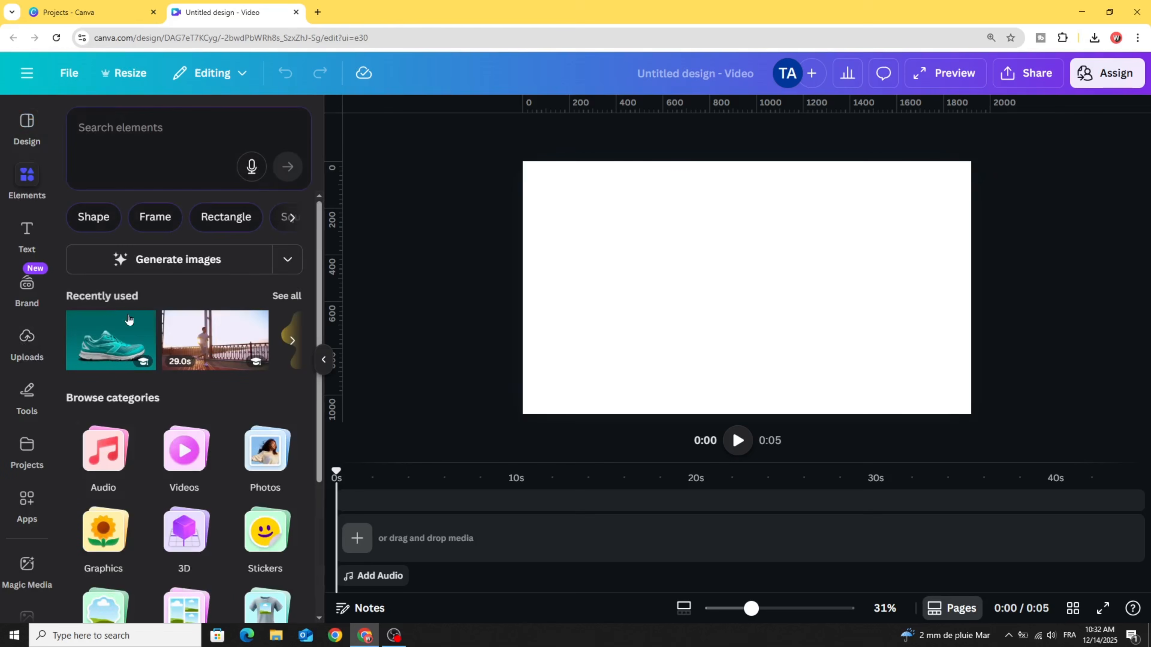
left_click_drag(128, 319, 695, 295)
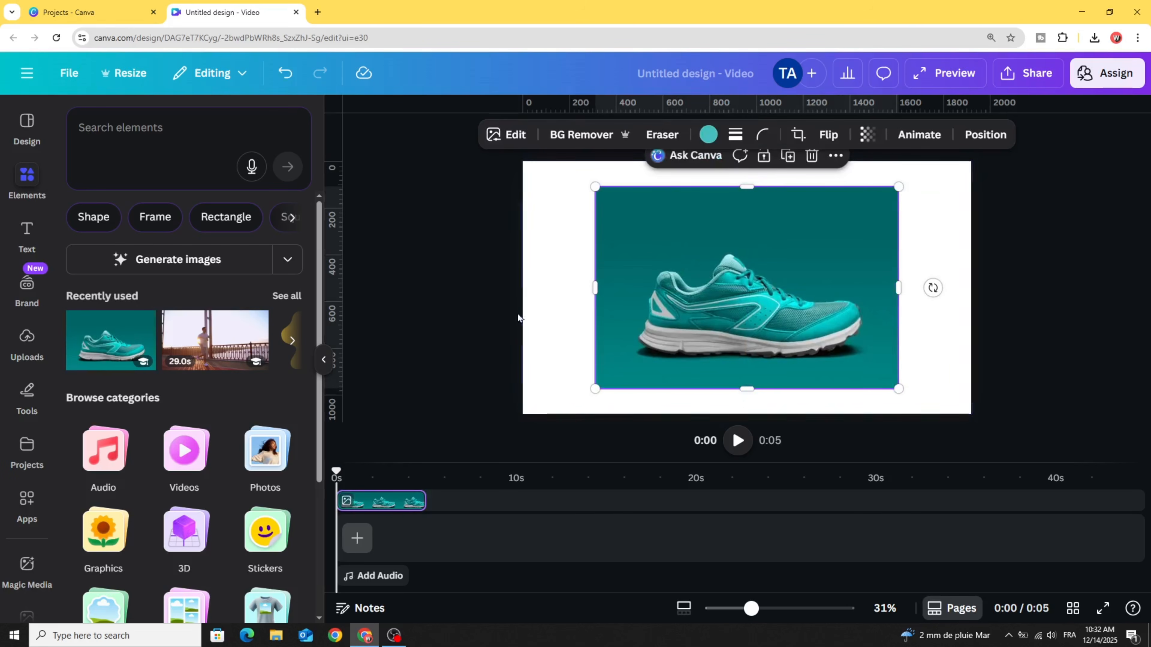
left_click(788, 156)
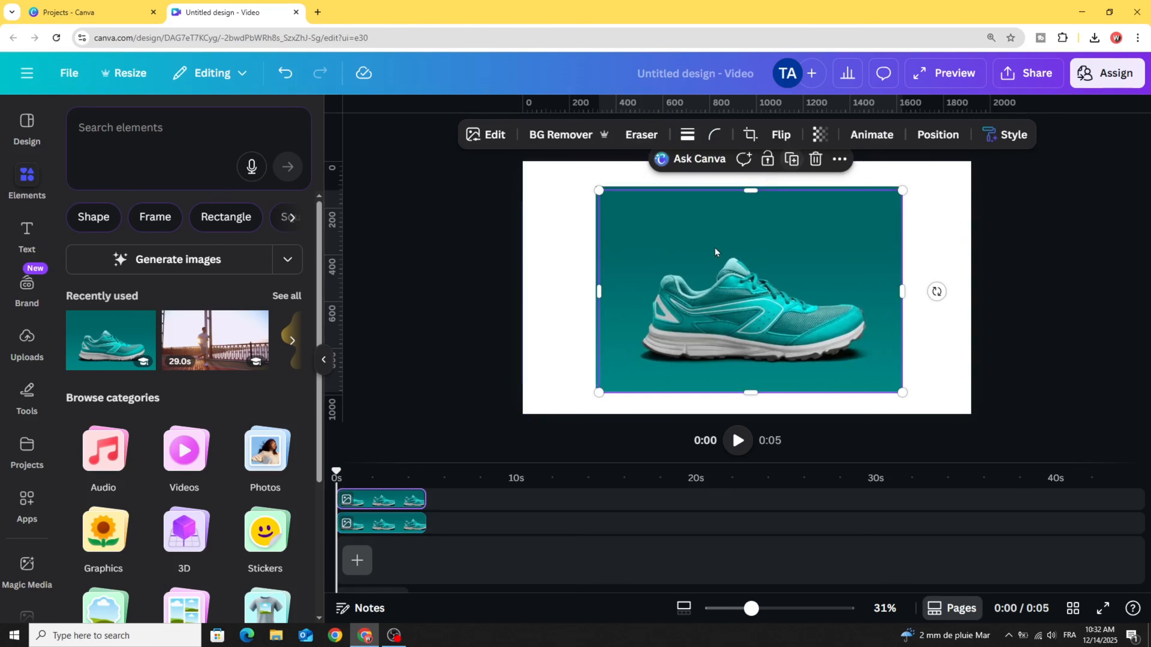
left_click_drag(723, 276, 737, 266)
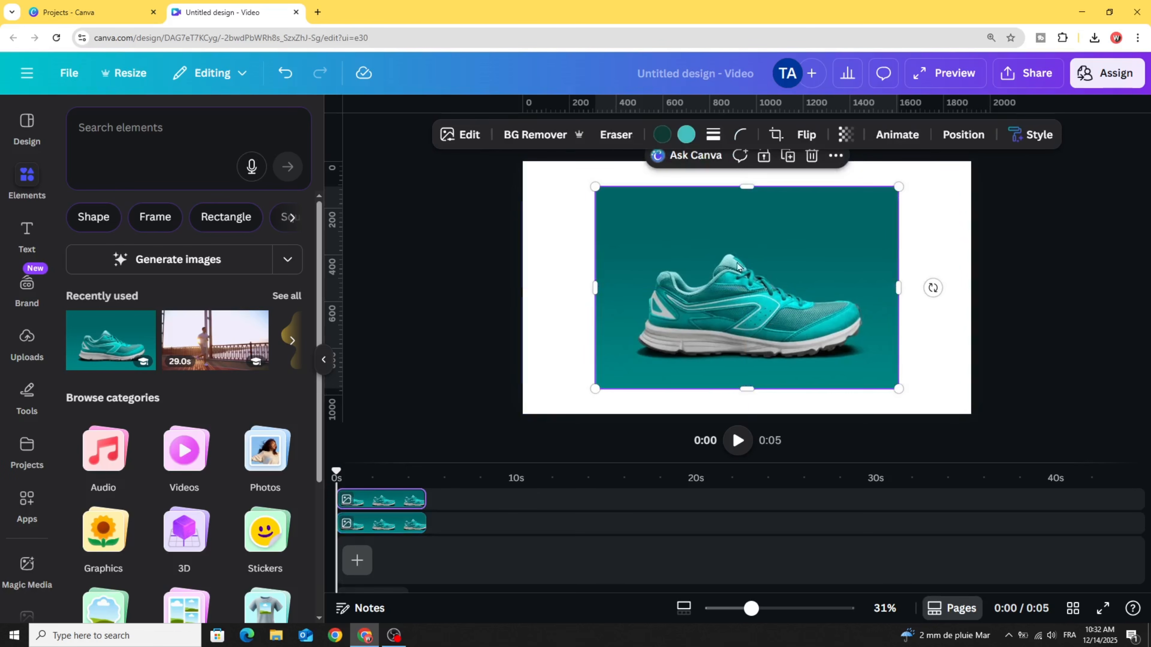
- Remove the background of the top shoe copy and apply the Custom Duotone effect to it
left_click(535, 136)
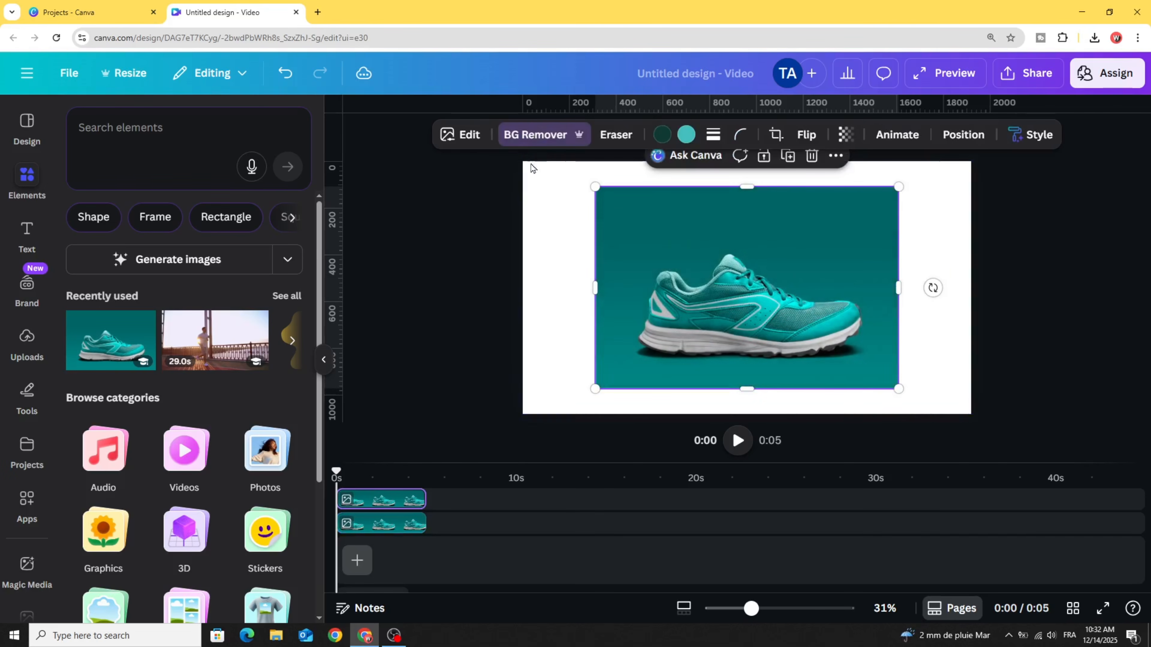
left_click(468, 137)
scroll(208, 438, "down", 3)
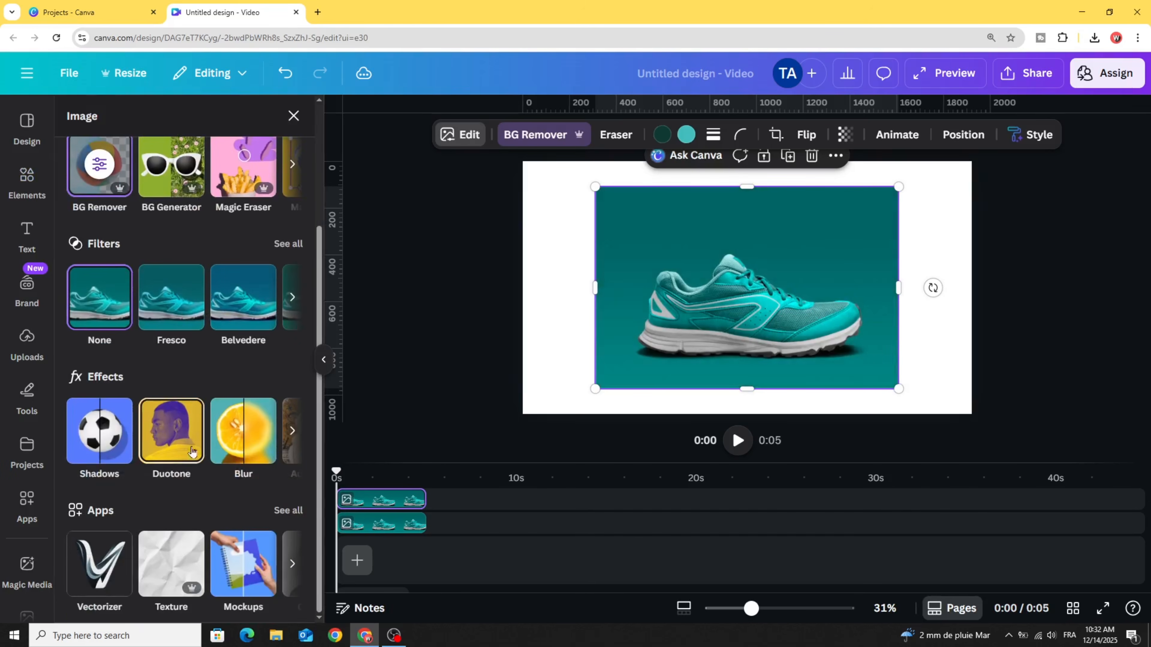
left_click(175, 428)
left_click(105, 282)
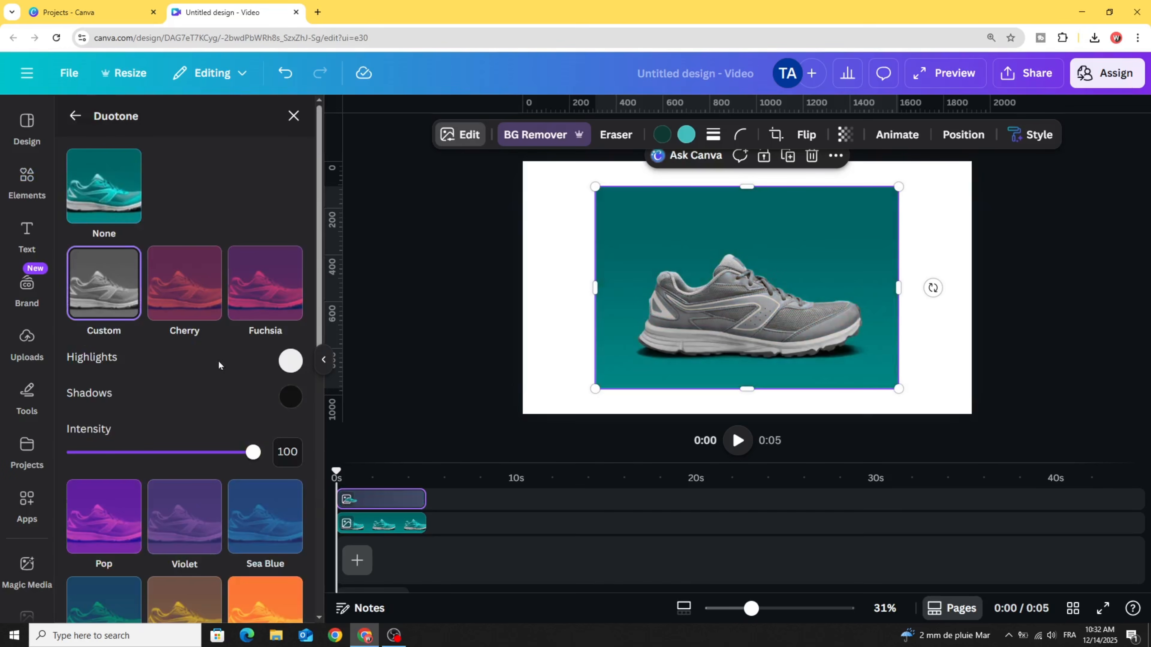
- Set the shoe copy's duotone shadows and highlights both to white (#FFFFFF) to make a solid silhouette
left_click(292, 402)
left_click_drag(307, 452, 248, 350)
left_click(288, 361)
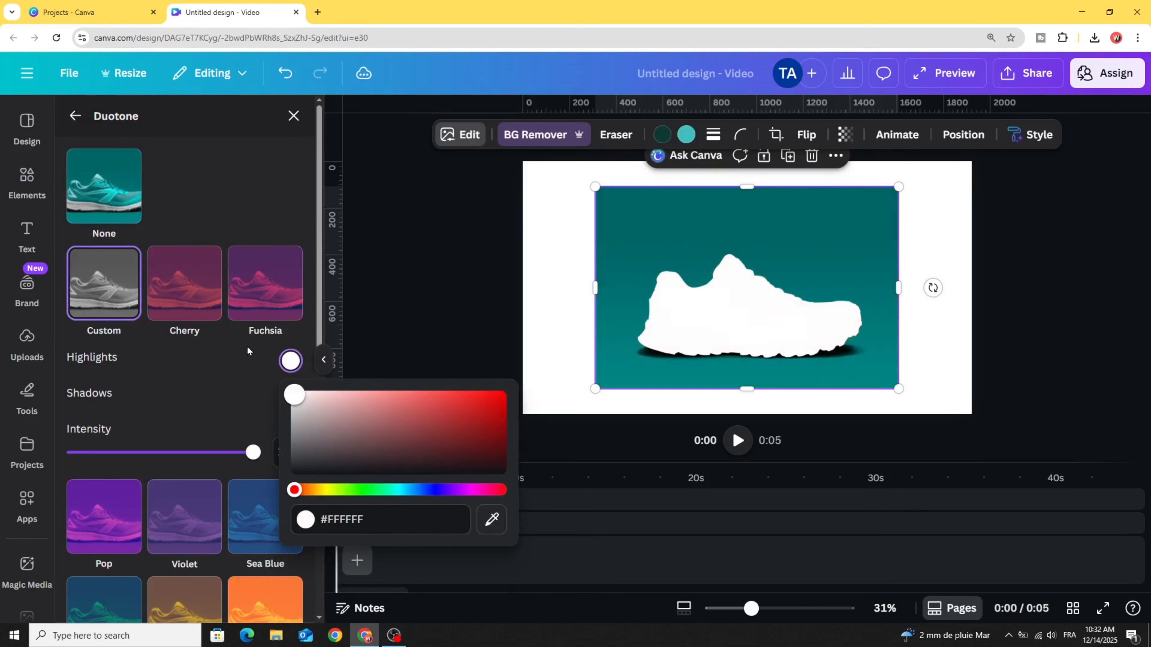
left_click(390, 277)
left_click(416, 265)
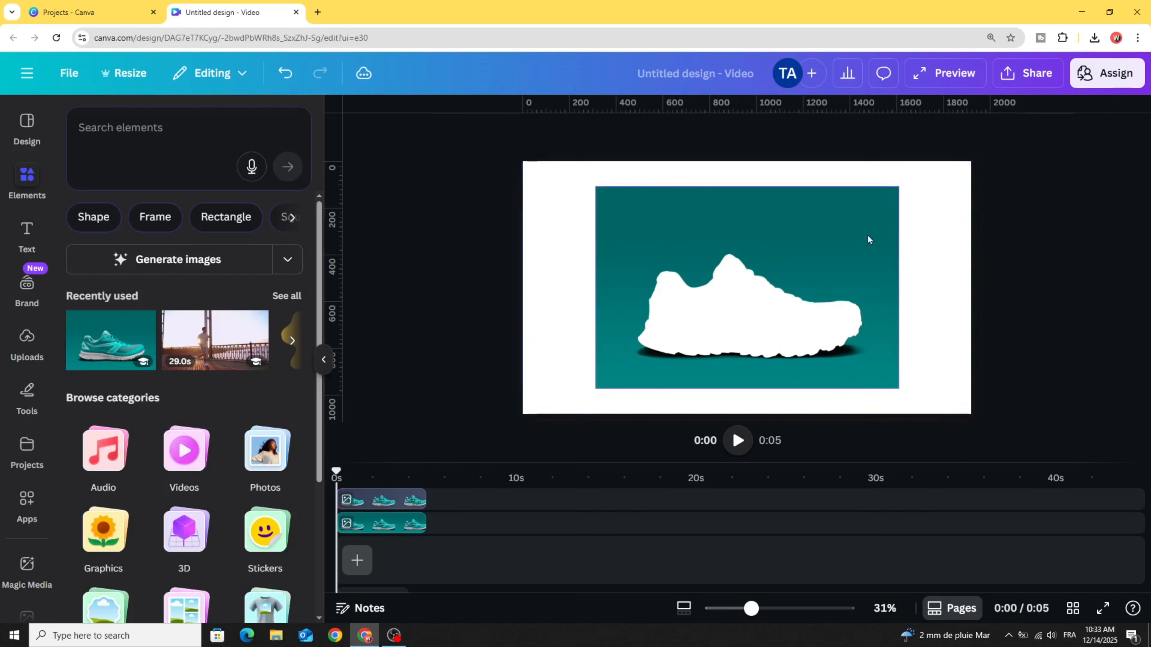
- Download the design as a PNG at size 1.625 (3,120 × 1,755 px)
left_click(1031, 75)
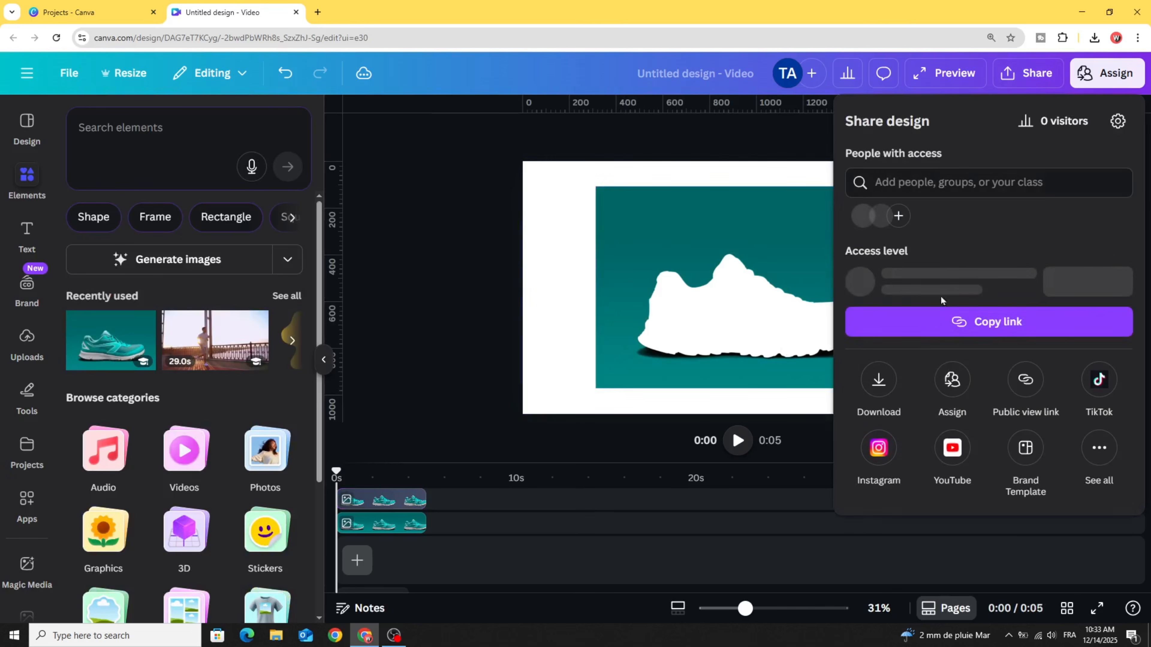
left_click(881, 383)
left_click(1086, 181)
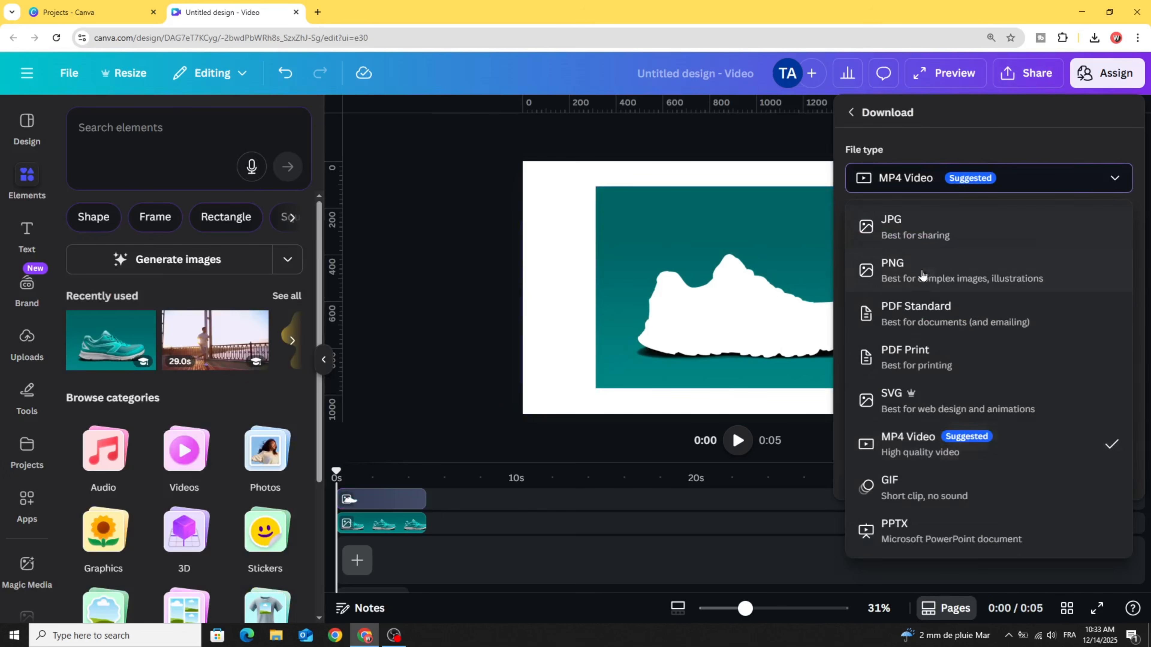
left_click(937, 270)
left_click(941, 230)
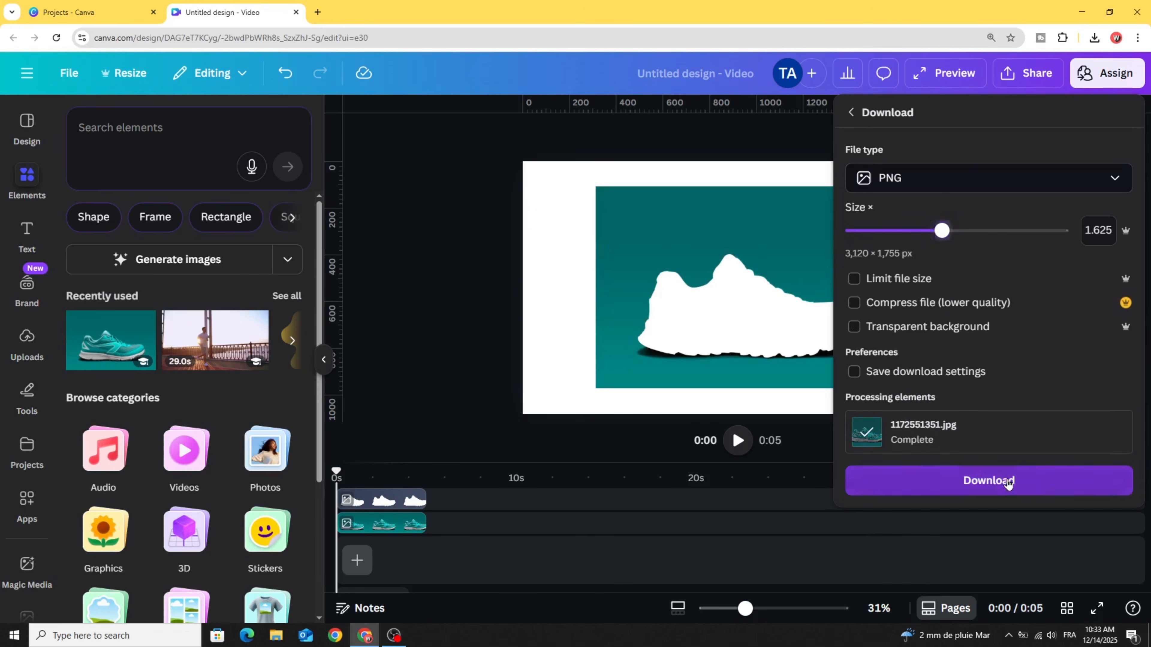
left_click(1004, 480)
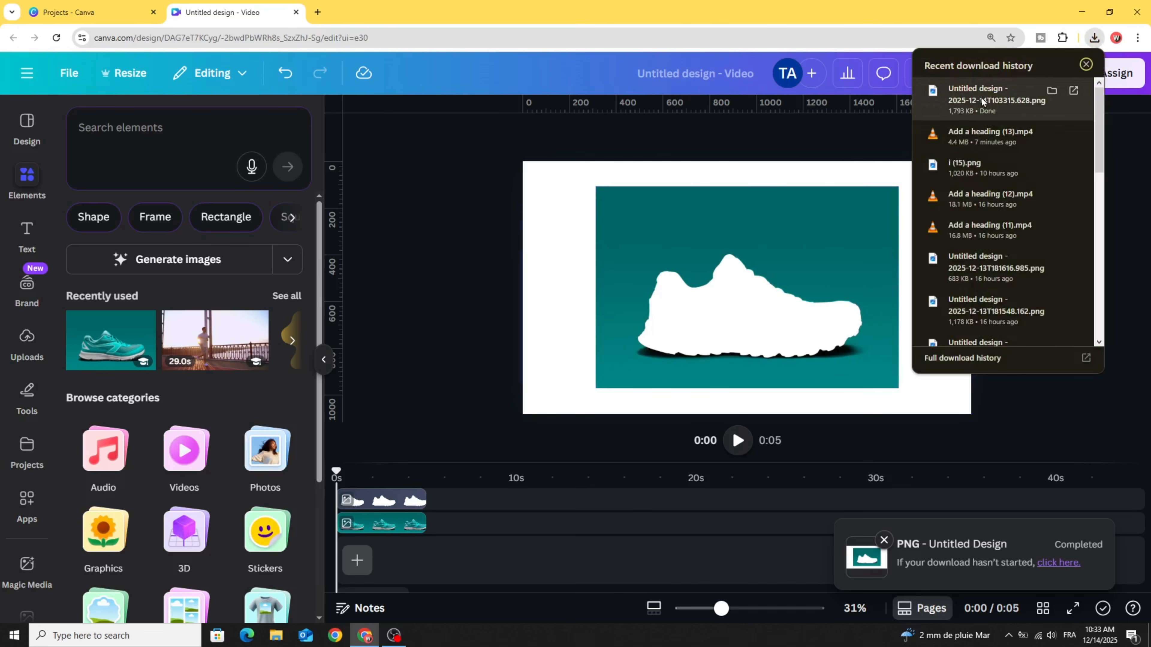
- Upload the downloaded PNG into the design's uploads and delete both shoe images from the page
left_click_drag(997, 100, 539, 250)
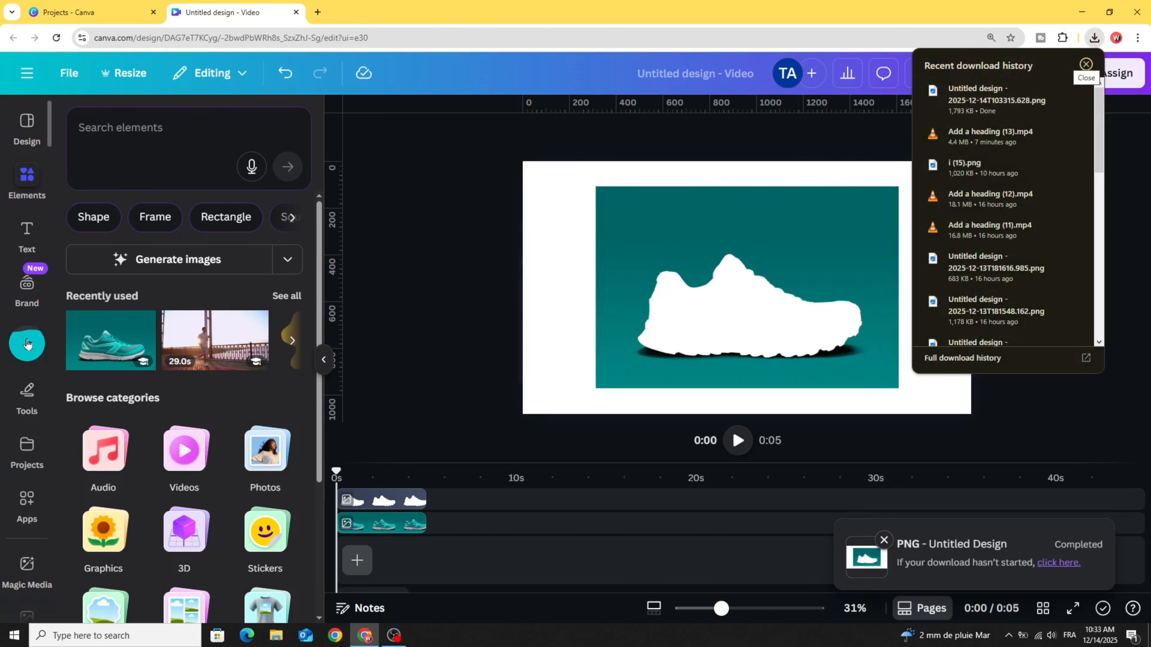
left_click_drag(414, 167, 825, 433)
left_click(646, 157)
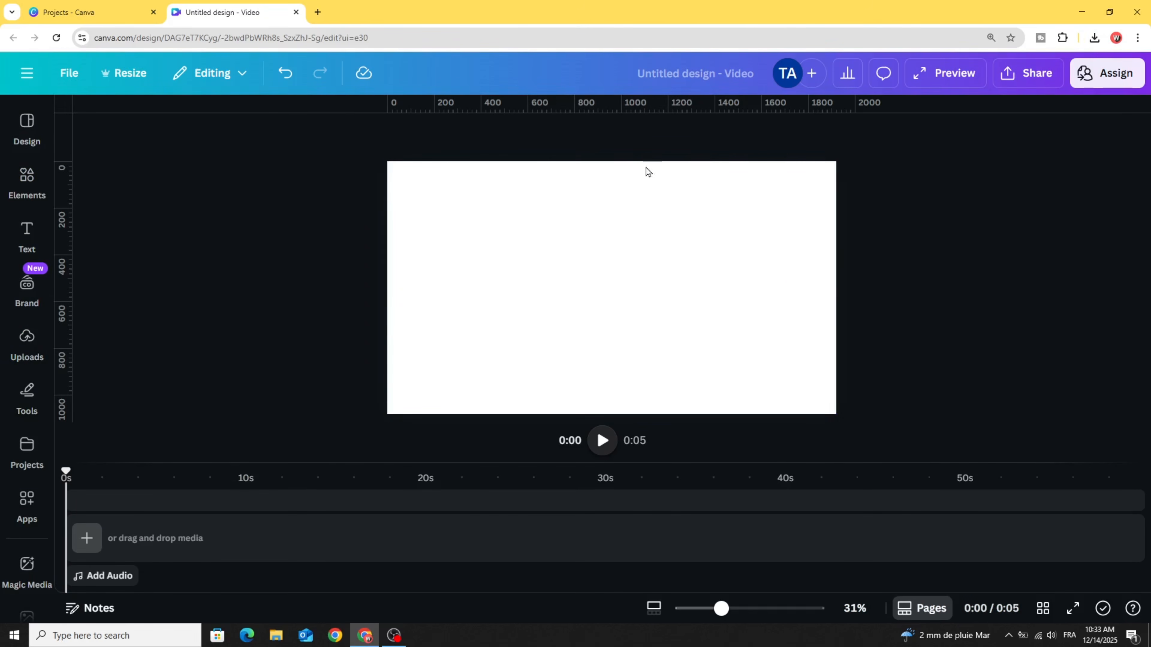
- Add the recently used video of the man running on a bridge and scale it to fill the whole page
left_click(40, 188)
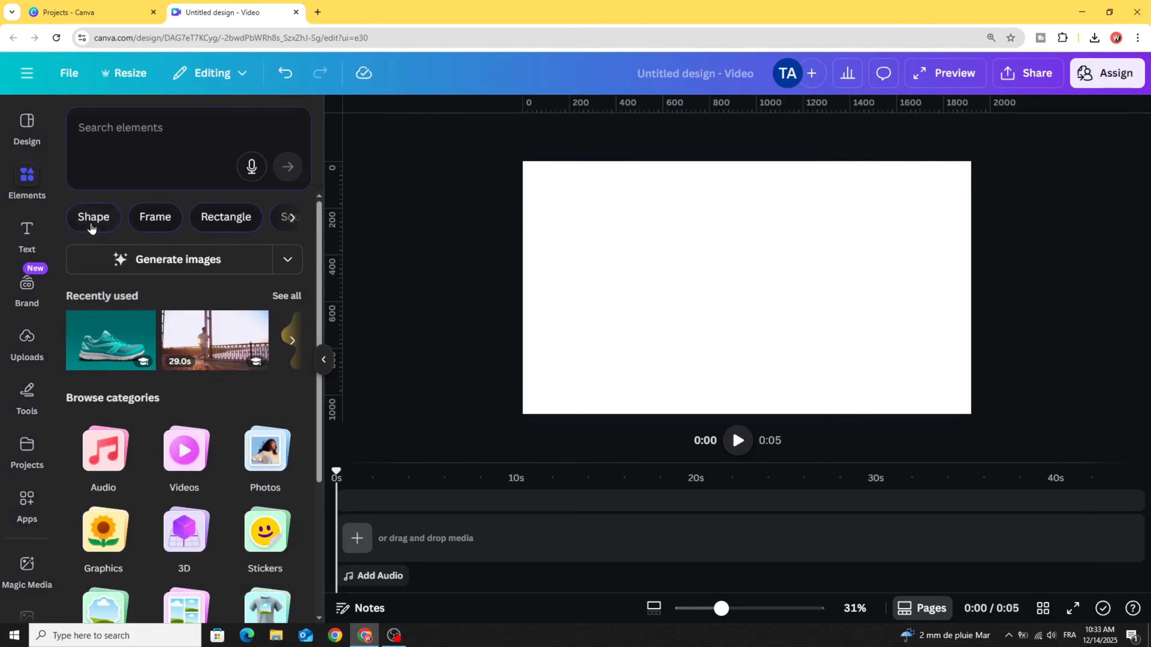
left_click_drag(207, 338, 614, 276)
left_click_drag(654, 318, 601, 222)
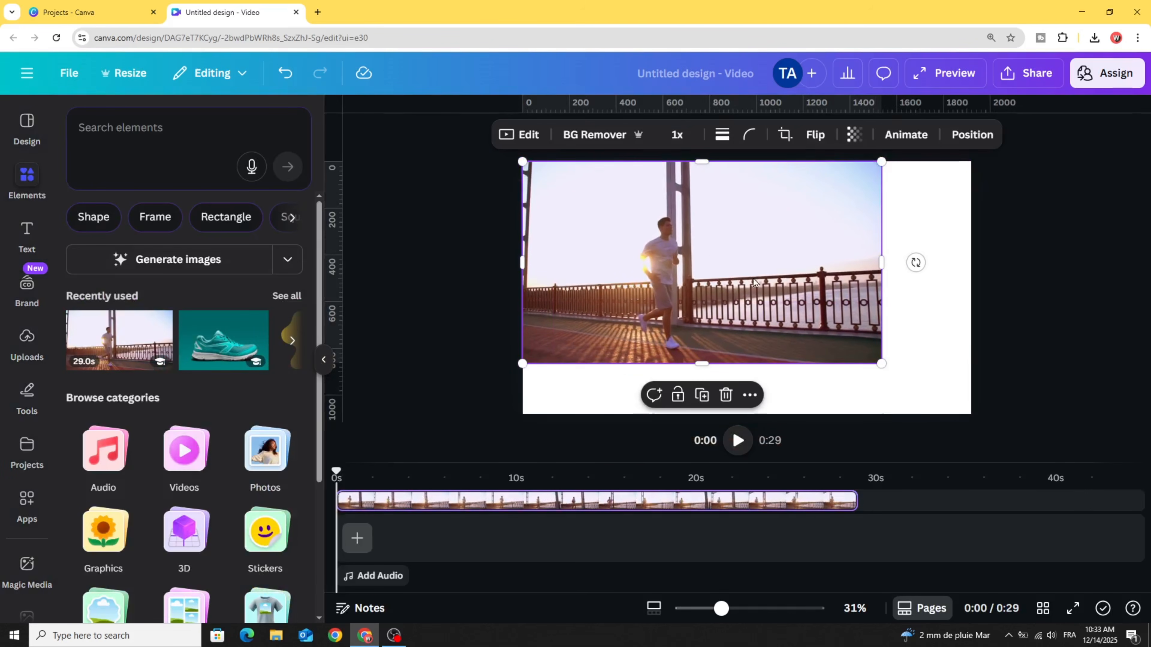
left_click_drag(881, 364, 971, 414)
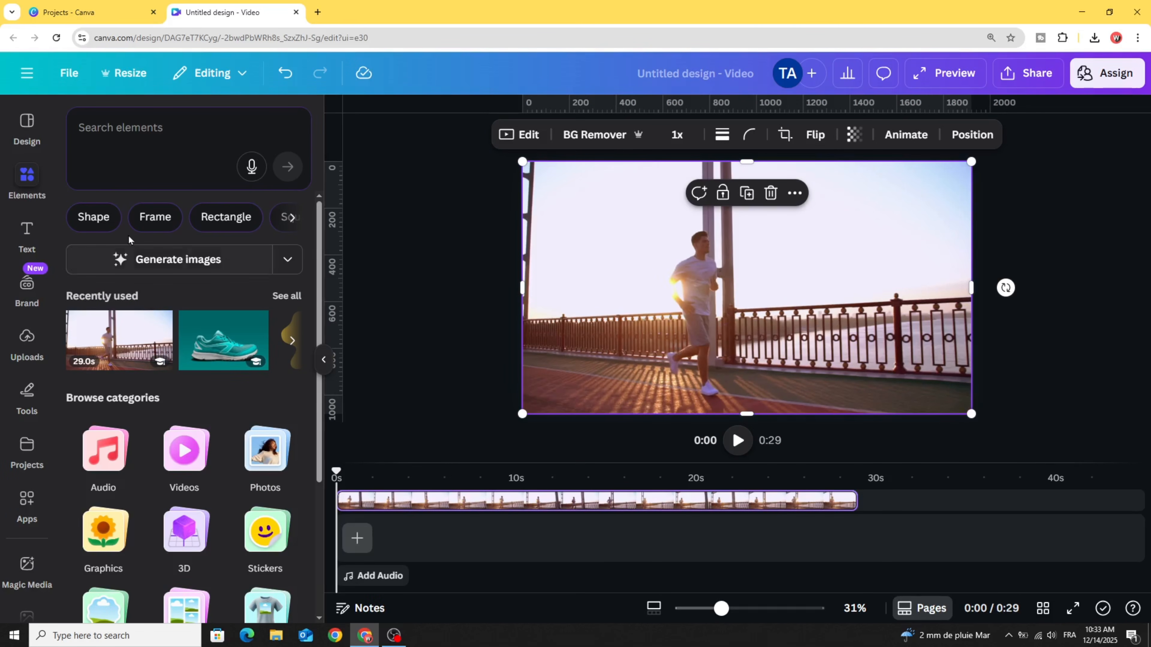
- Add a heading over the video with the text RUNNING
left_click(12, 234)
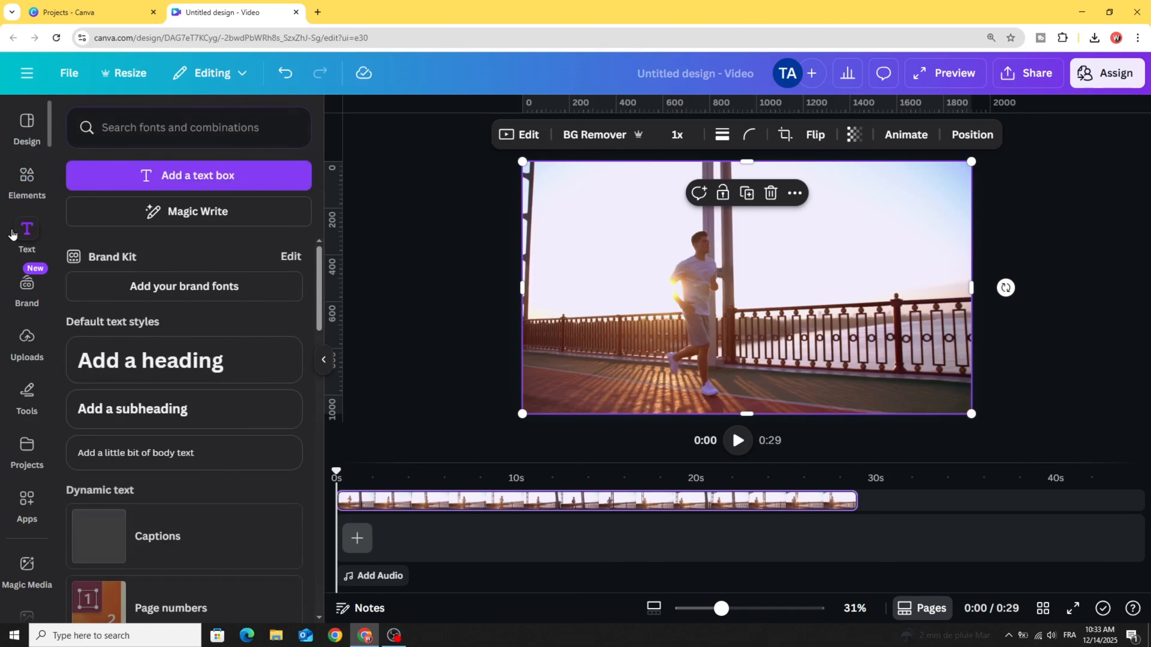
left_click(164, 368)
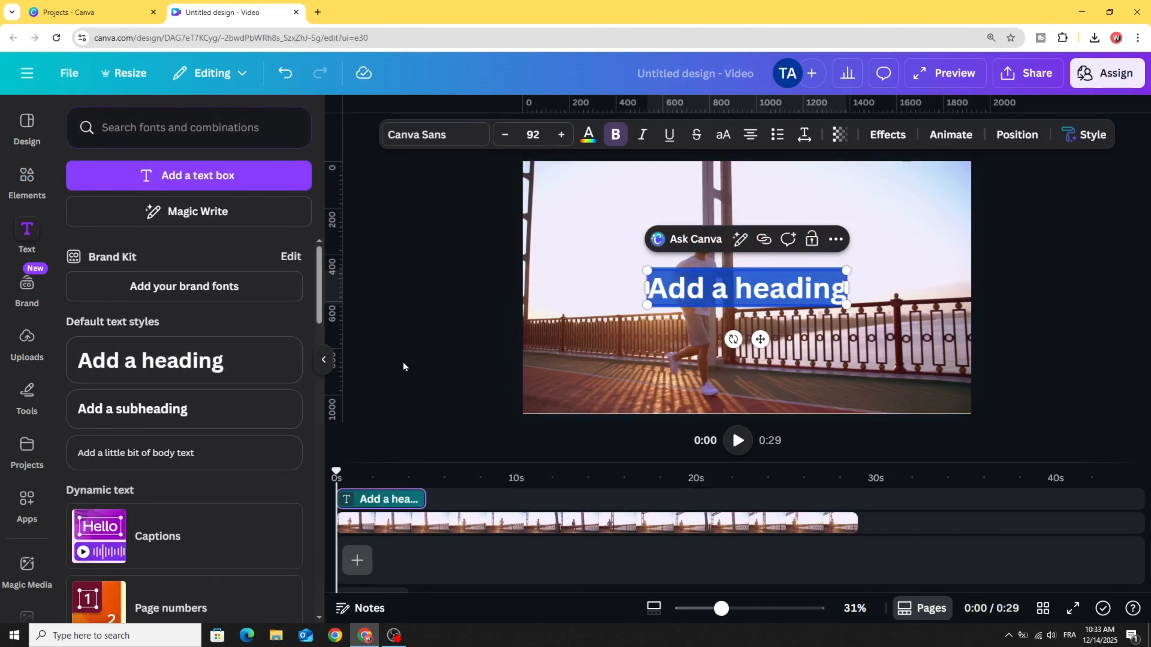
type("RUNNING")
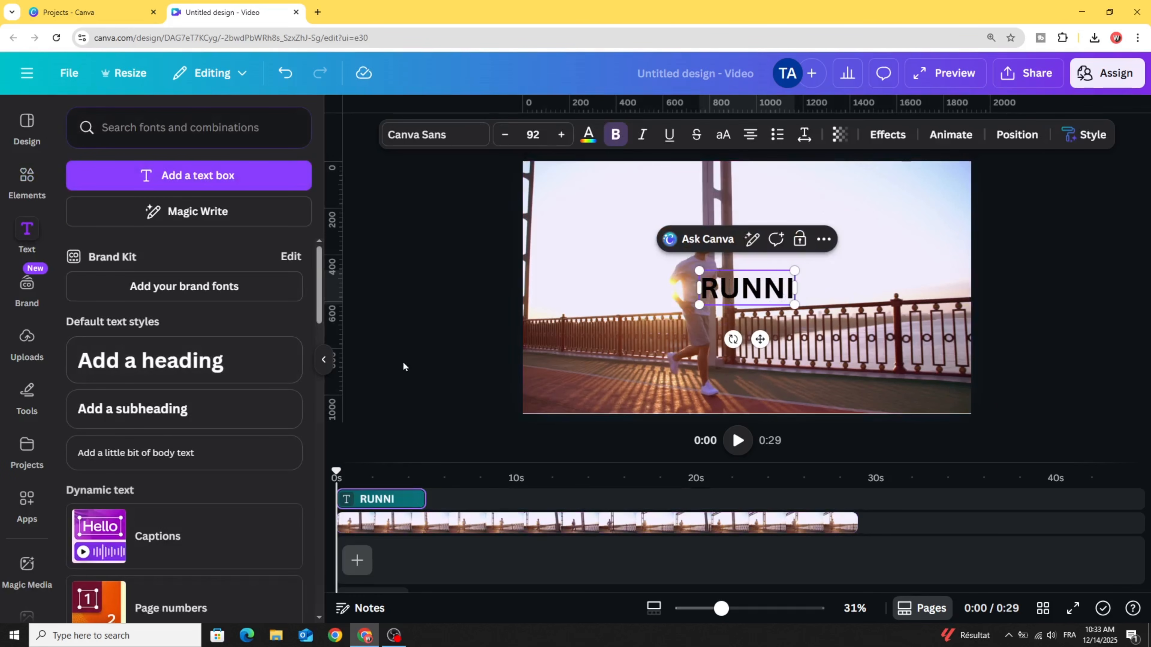
- Find the Zuume Rough Bold font by searching for ZUU and apply it to the RUNNING heading
left_click(434, 136)
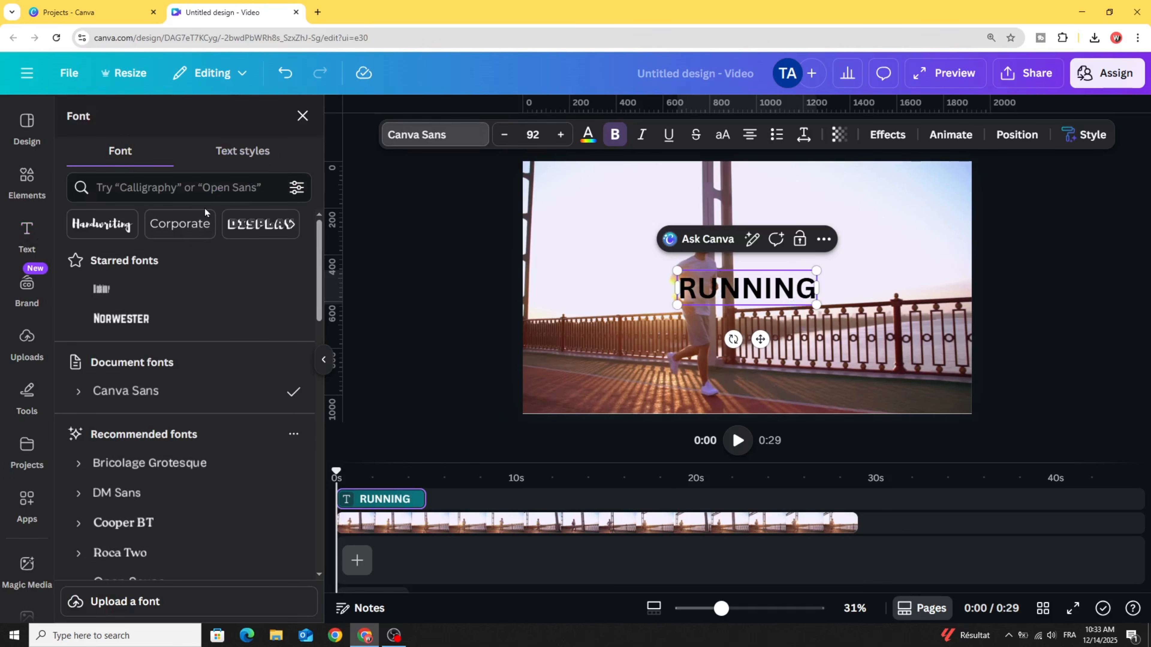
type("ZUU")
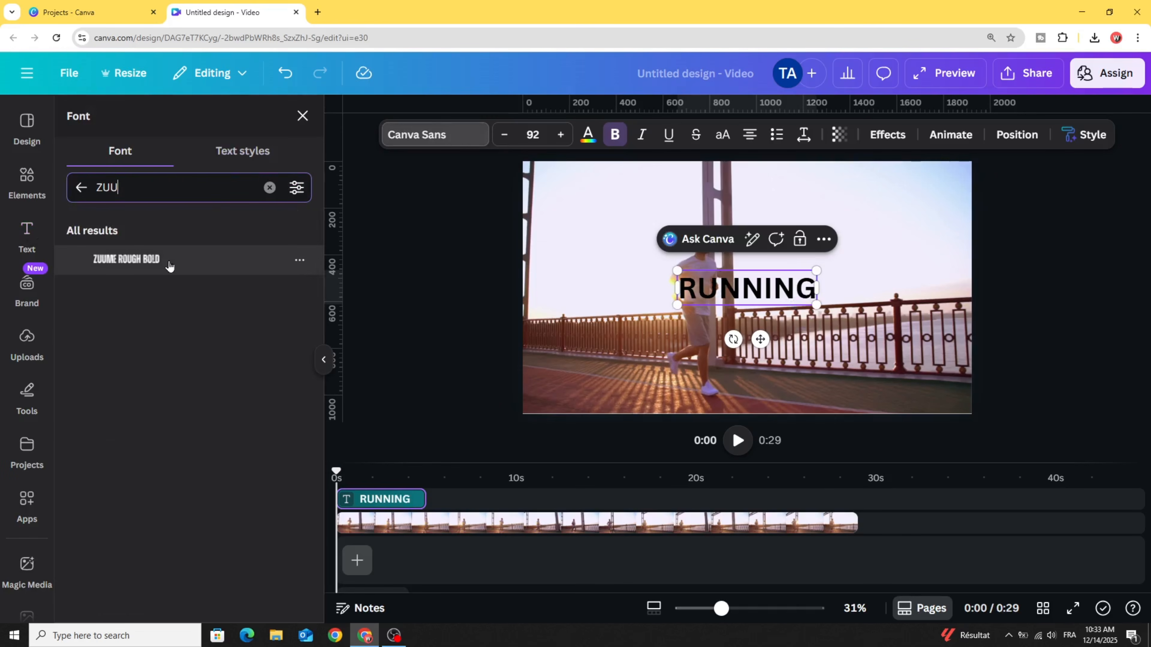
left_click(169, 266)
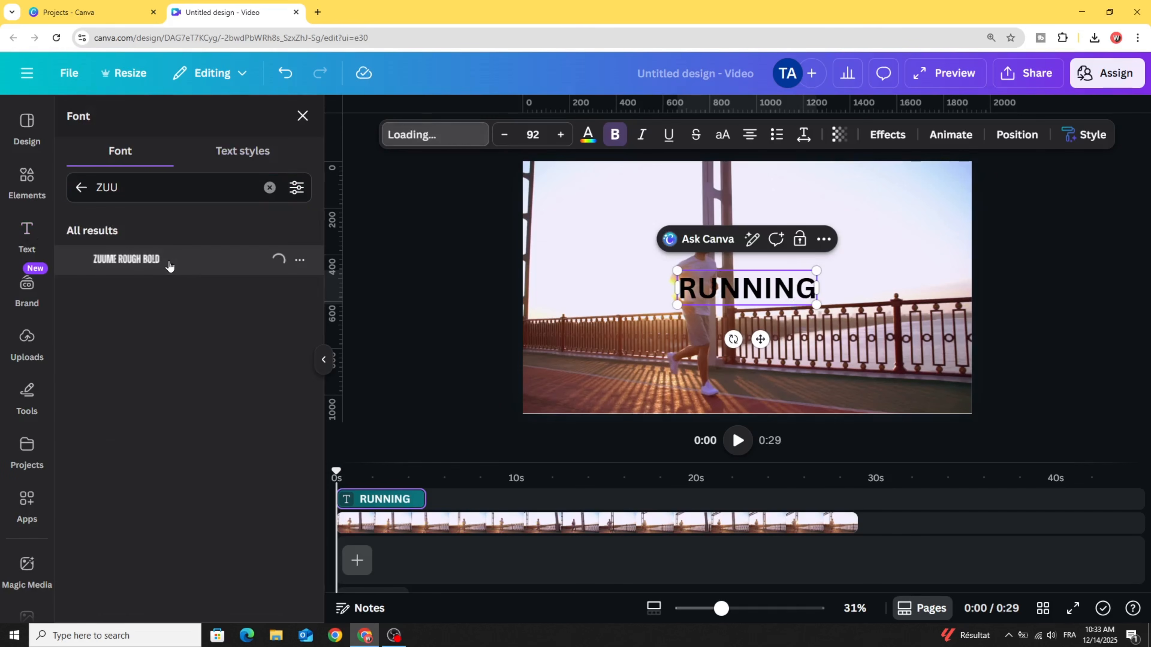
- Change the RUNNING heading's color to the default solid bright red
left_click(588, 138)
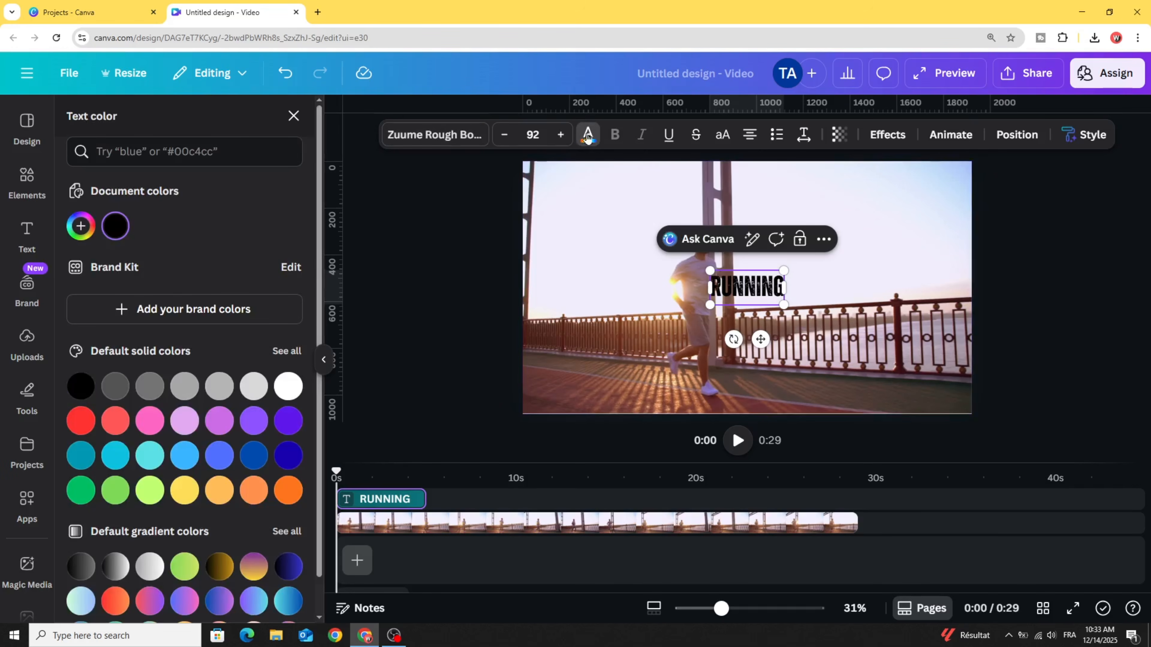
left_click(80, 227)
left_click(271, 394)
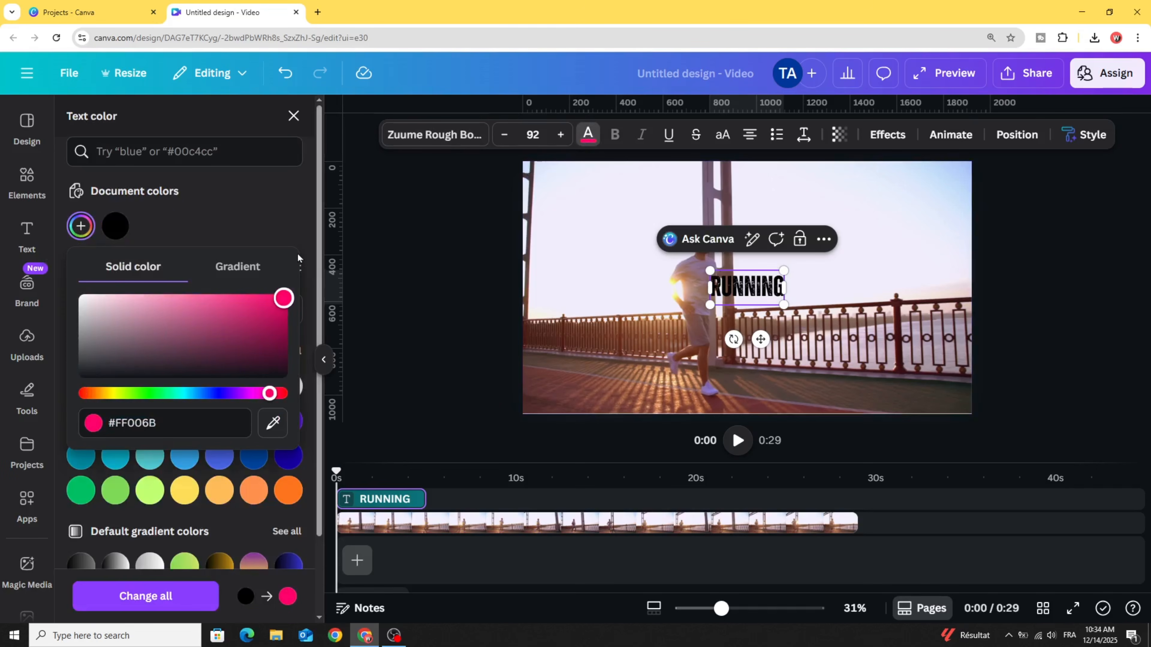
left_click(145, 596)
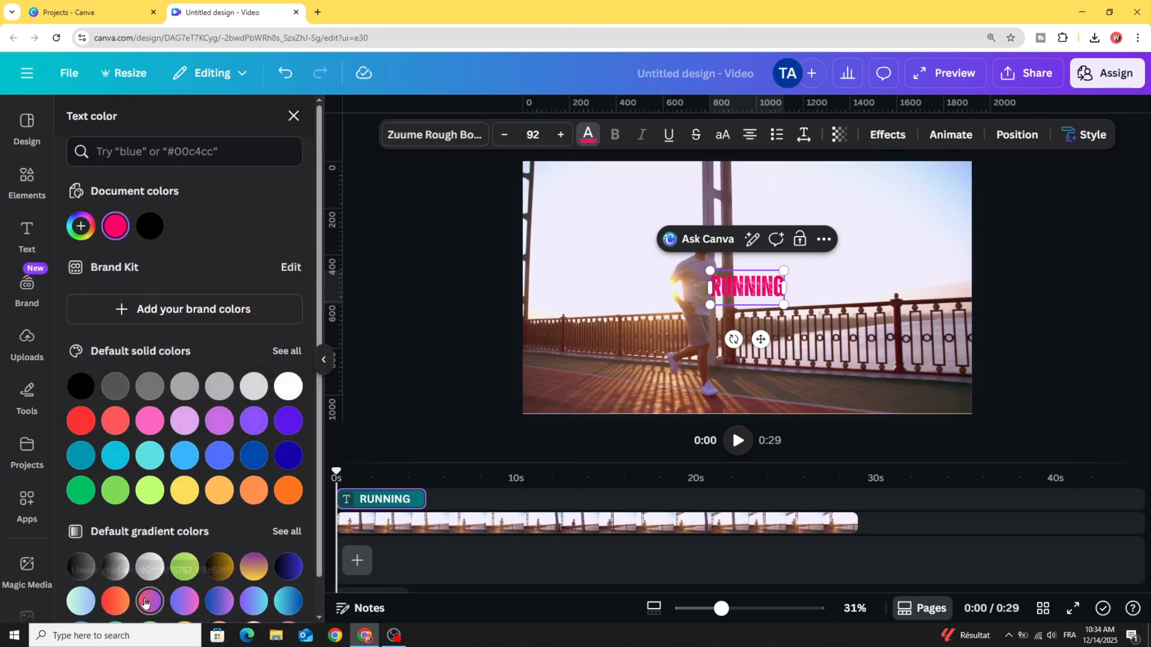
left_click(81, 421)
- Enlarge the RUNNING heading to font size 334 and center it on the page
left_click_drag(622, 359, 592, 359)
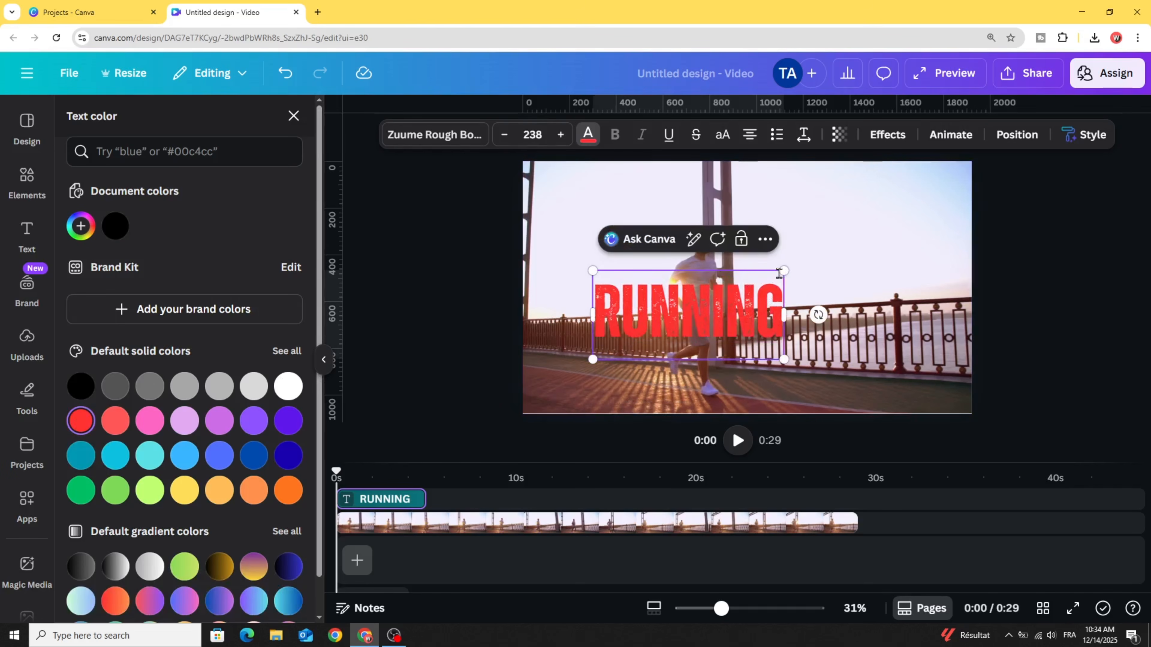
left_click_drag(785, 270, 861, 236)
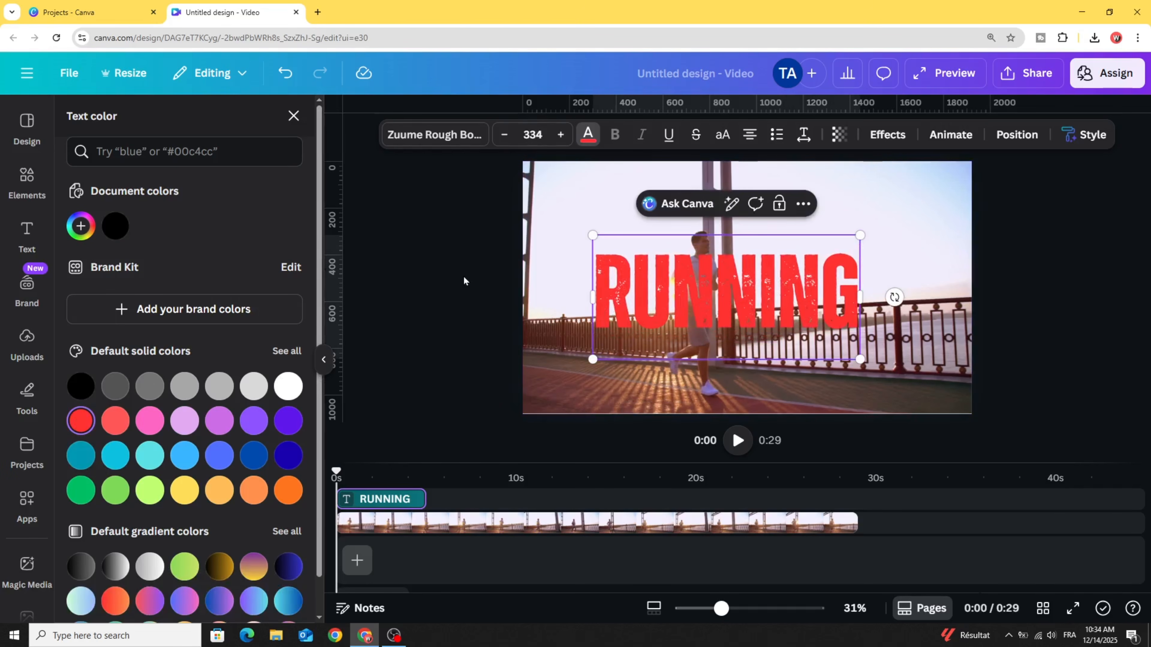
left_click(463, 276)
left_click(655, 297)
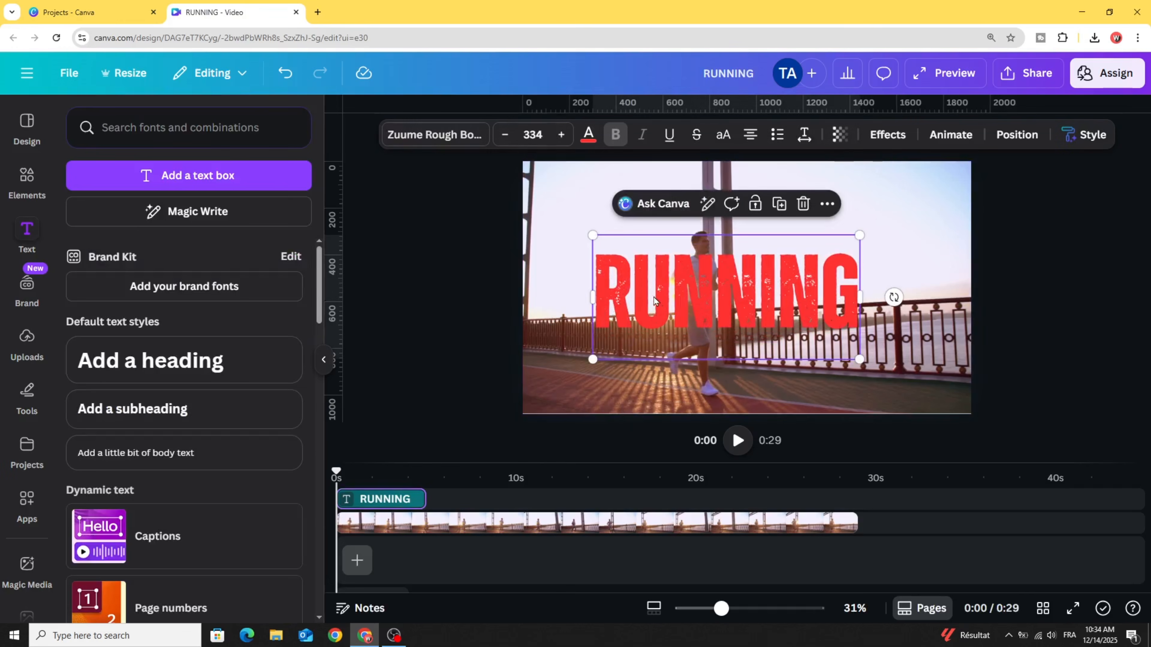
left_click_drag(656, 299, 682, 297)
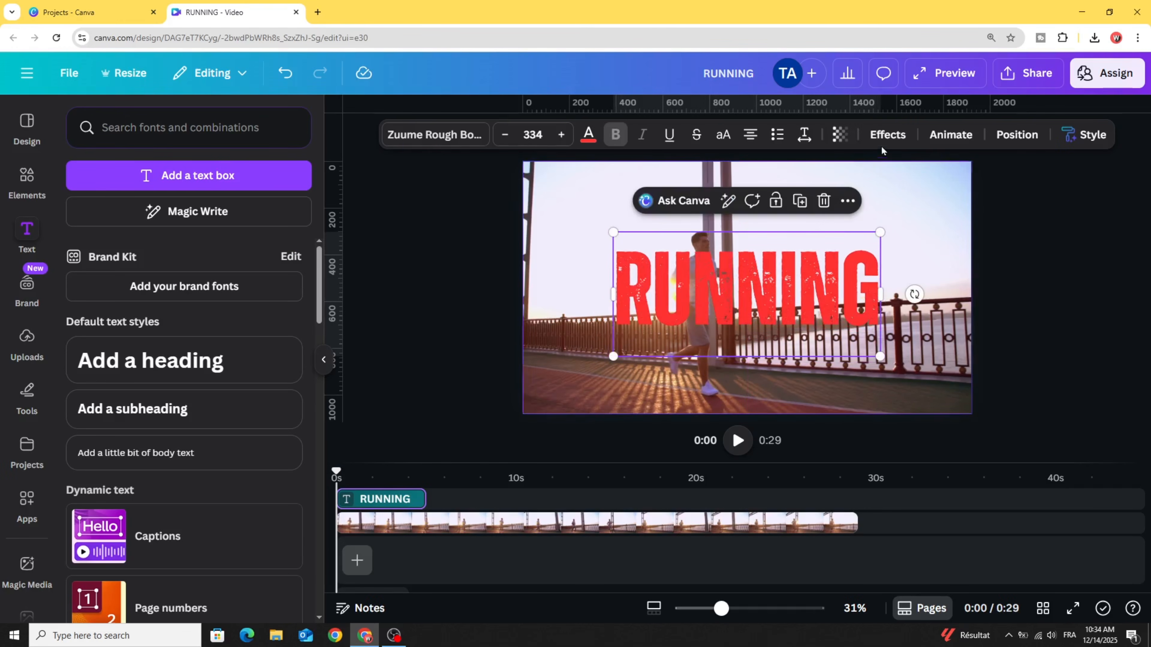
- Apply the Lift effect to the RUNNING heading with an intensity of 69
left_click(887, 135)
left_click(272, 202)
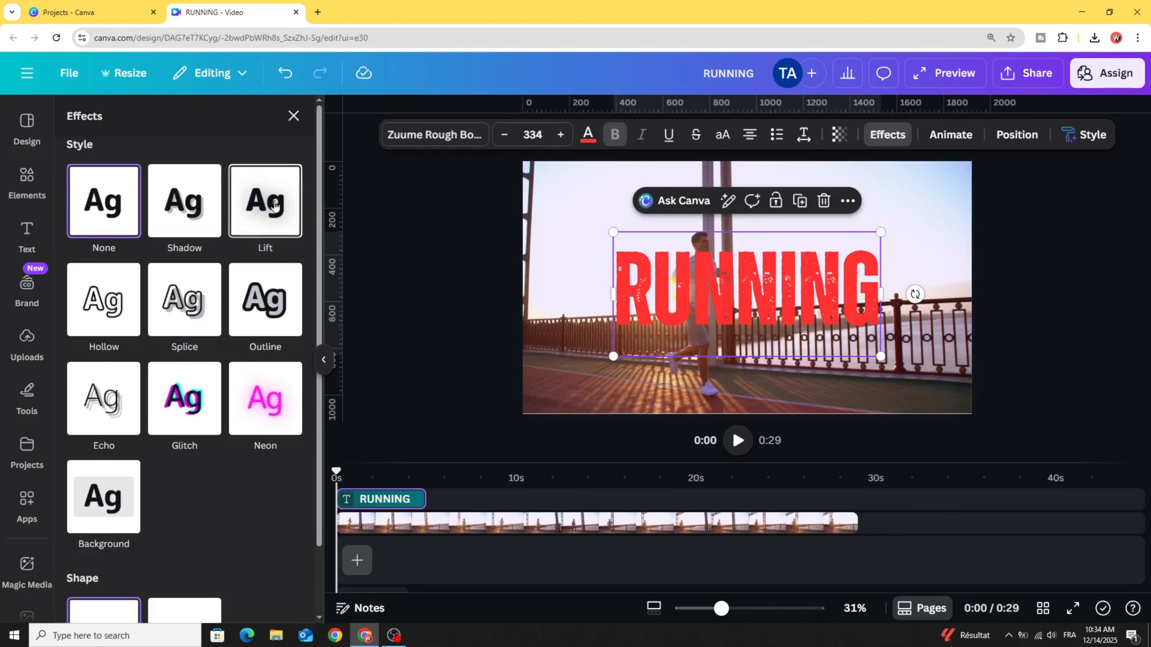
left_click(162, 302)
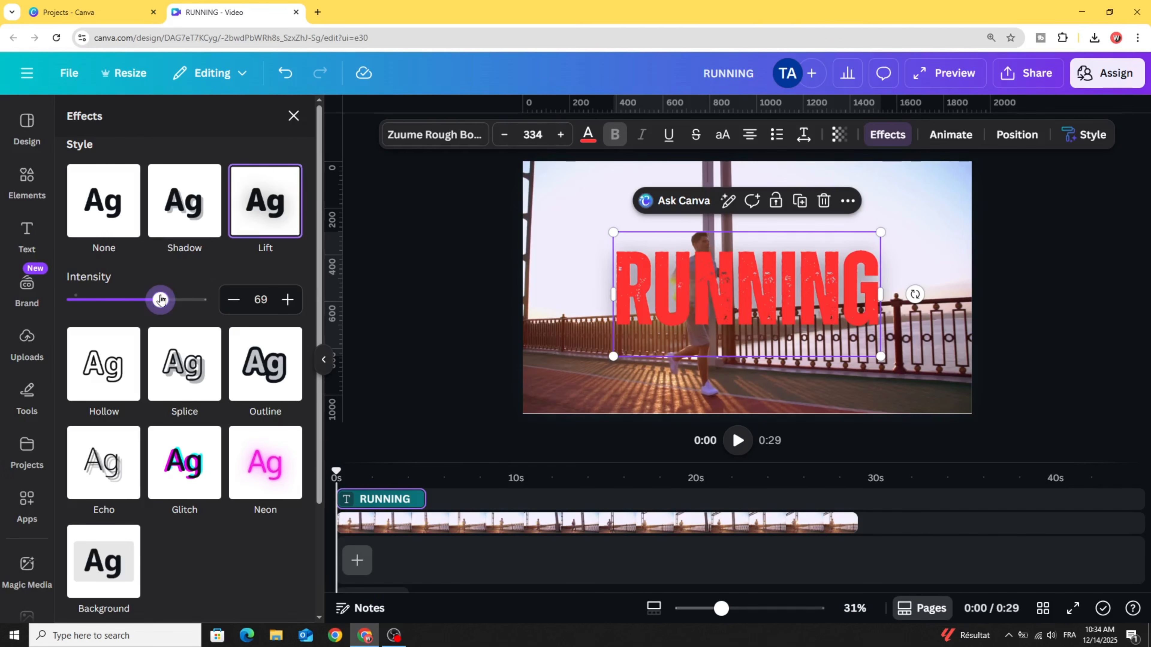
- Apply the Succession animation to the RUNNING heading
left_click(945, 136)
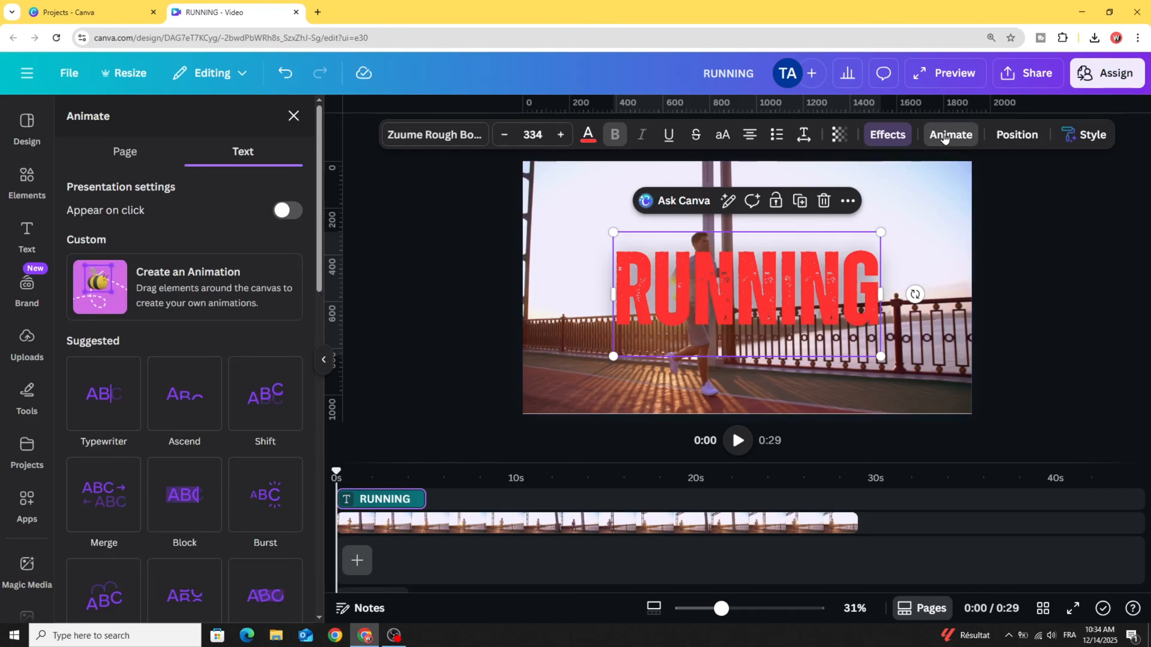
scroll(249, 433, "down", 10)
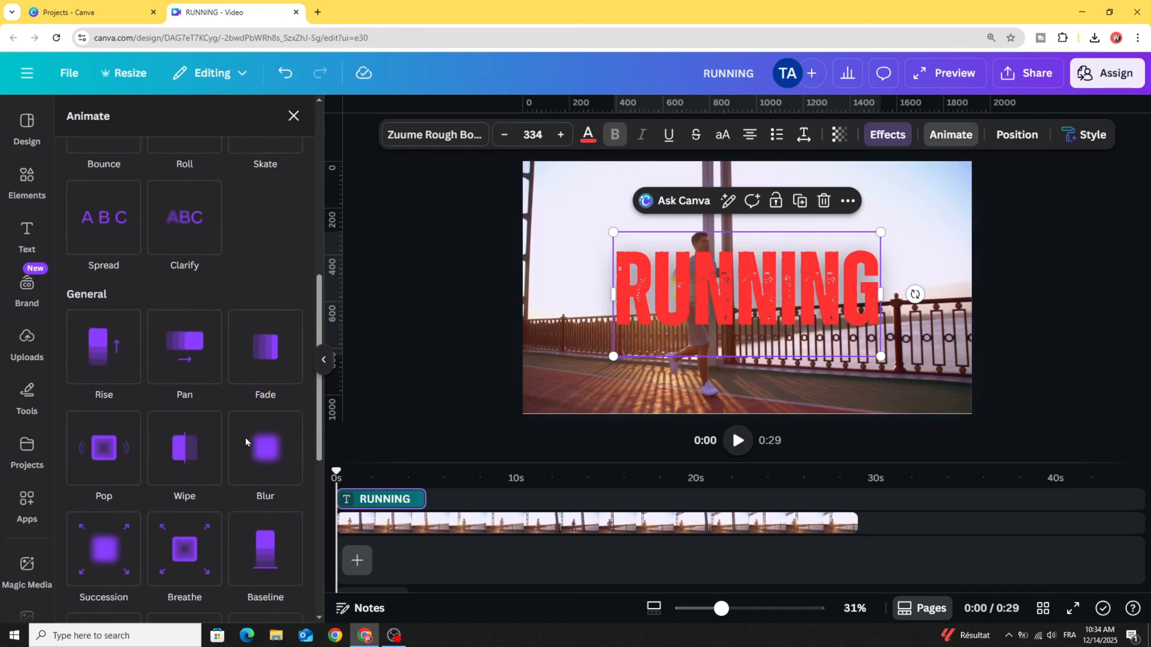
left_click(98, 374)
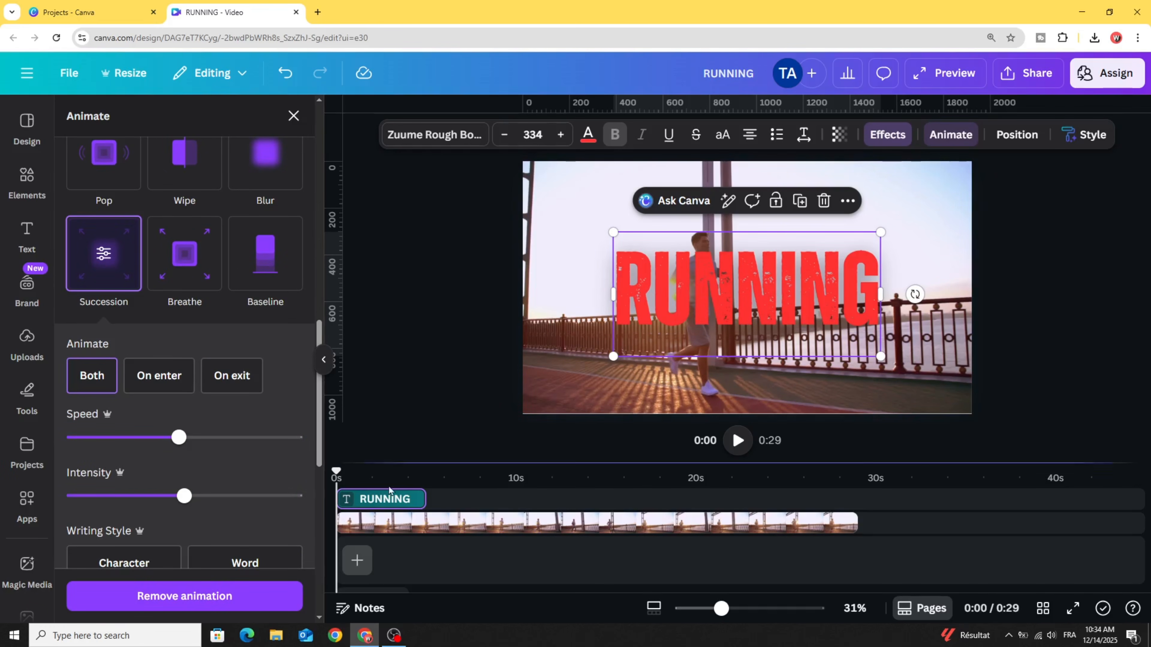
- Trim the RUNNING heading's timeline clip to about 1 second, starting at about 1.3 seconds
left_click_drag(433, 463, 442, 418)
mouse_move(382, 470)
left_mouse_down()
mouse_move(394, 470)
mouse_move(367, 467)
mouse_move(395, 467)
mouse_move(383, 465)
left_mouse_up()
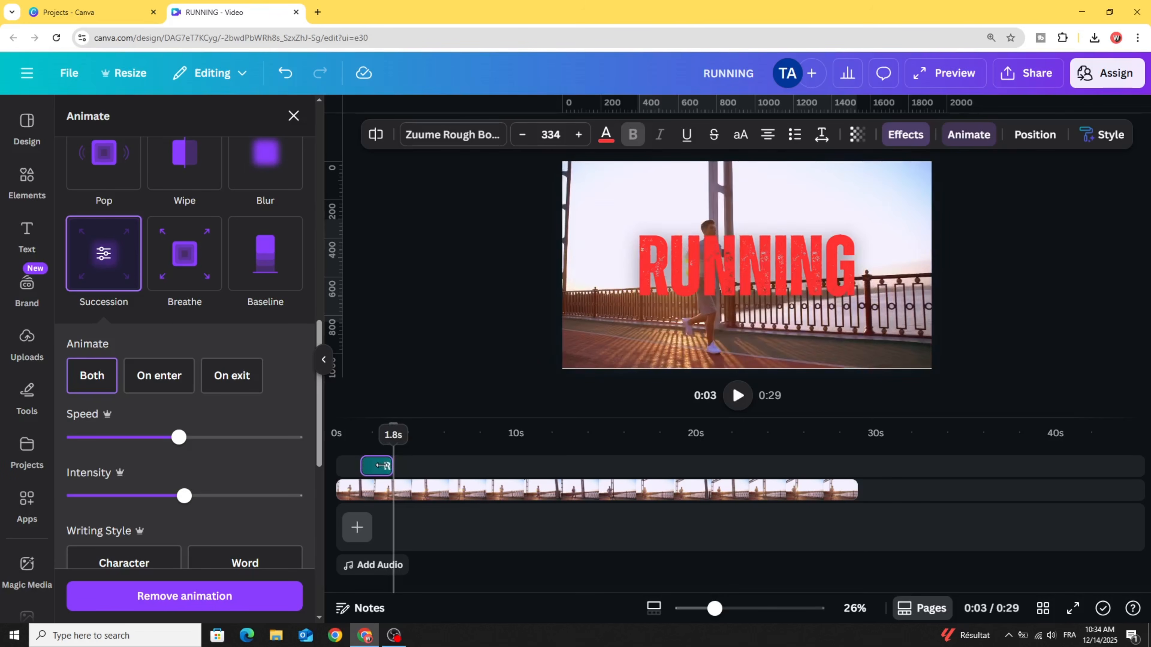
left_click(654, 609)
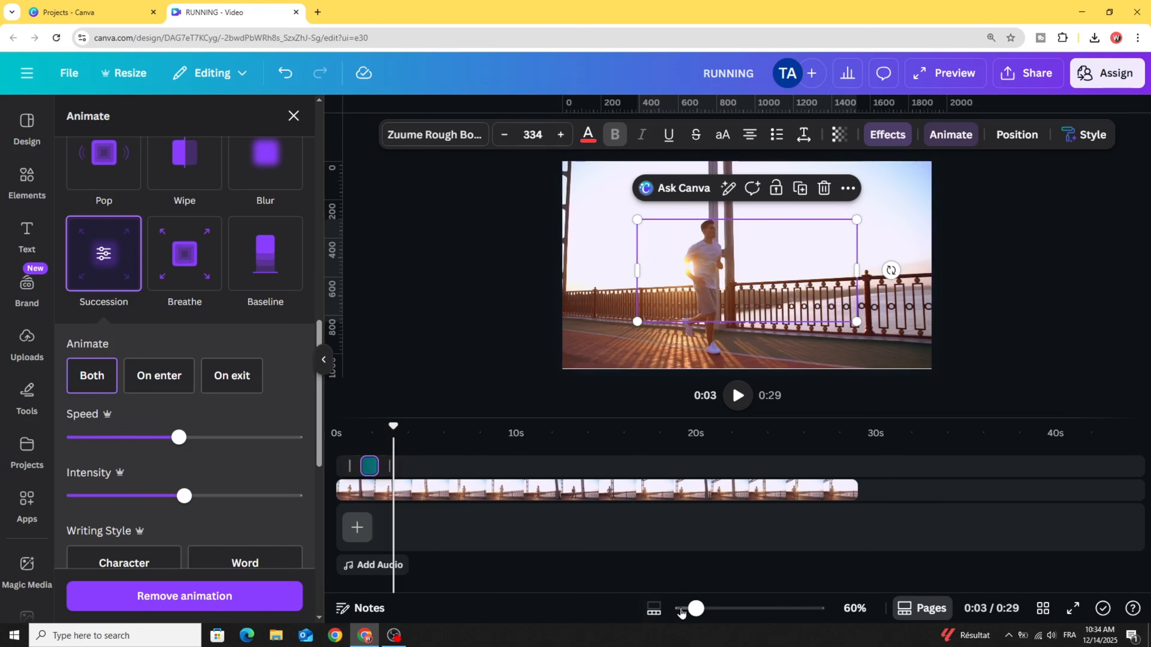
left_click_drag(695, 609, 710, 609)
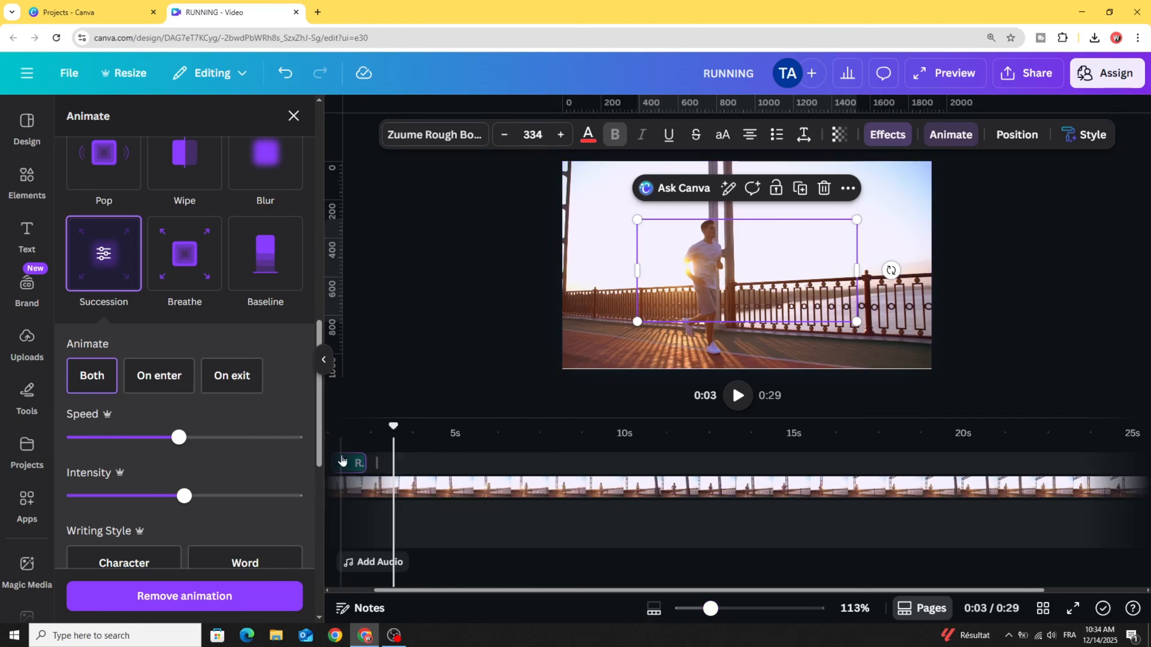
left_click_drag(478, 591, 430, 592)
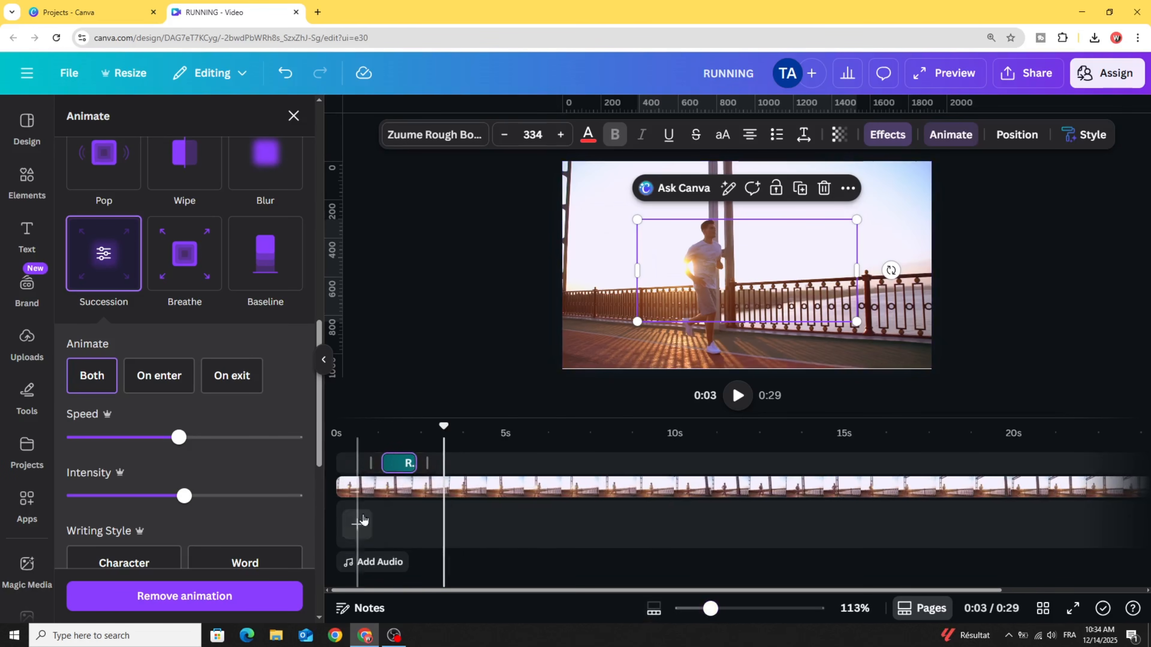
- Duplicate the RUNNING heading and place the copy directly after the original on the same timeline track
left_click(396, 455)
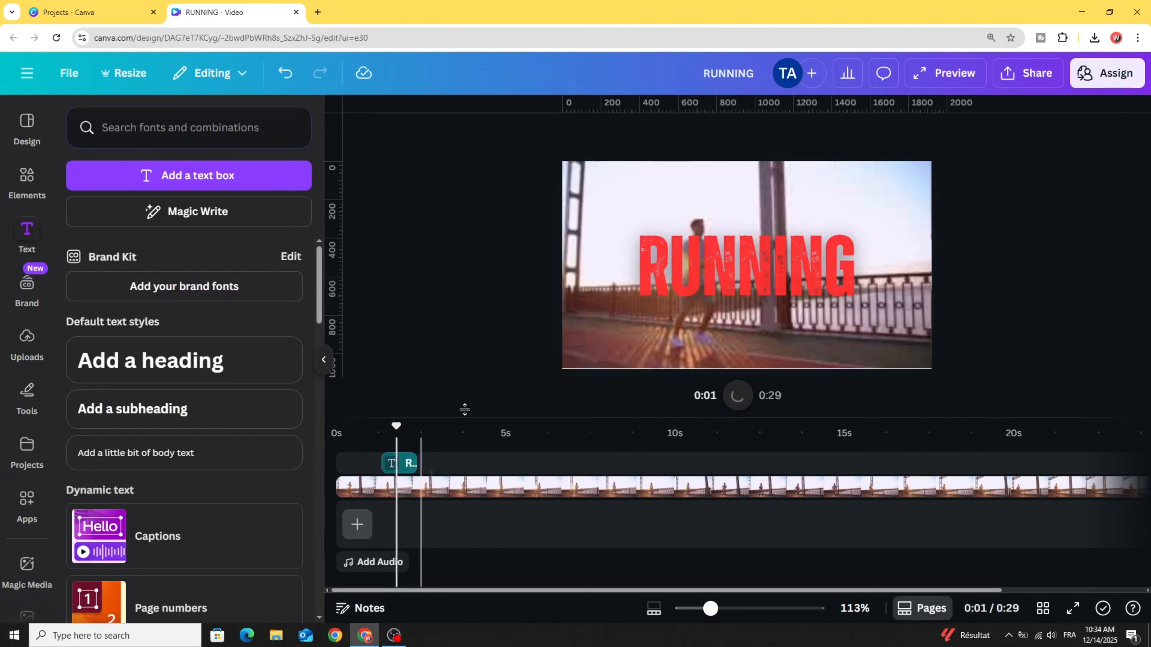
right_click(664, 268)
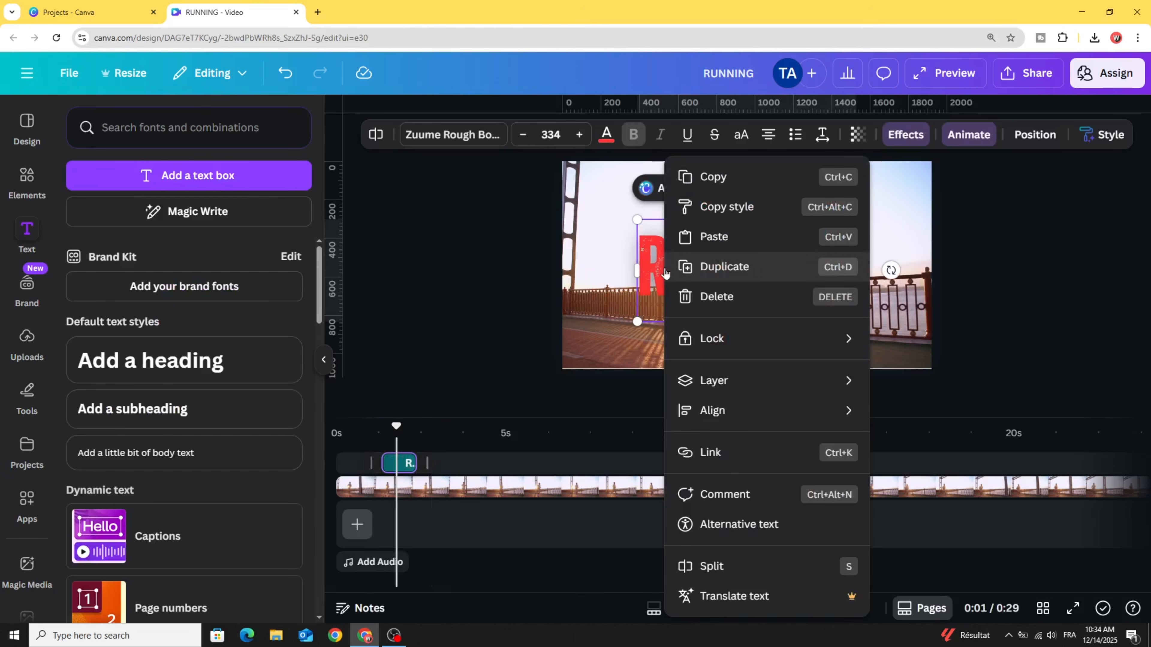
left_click(700, 265)
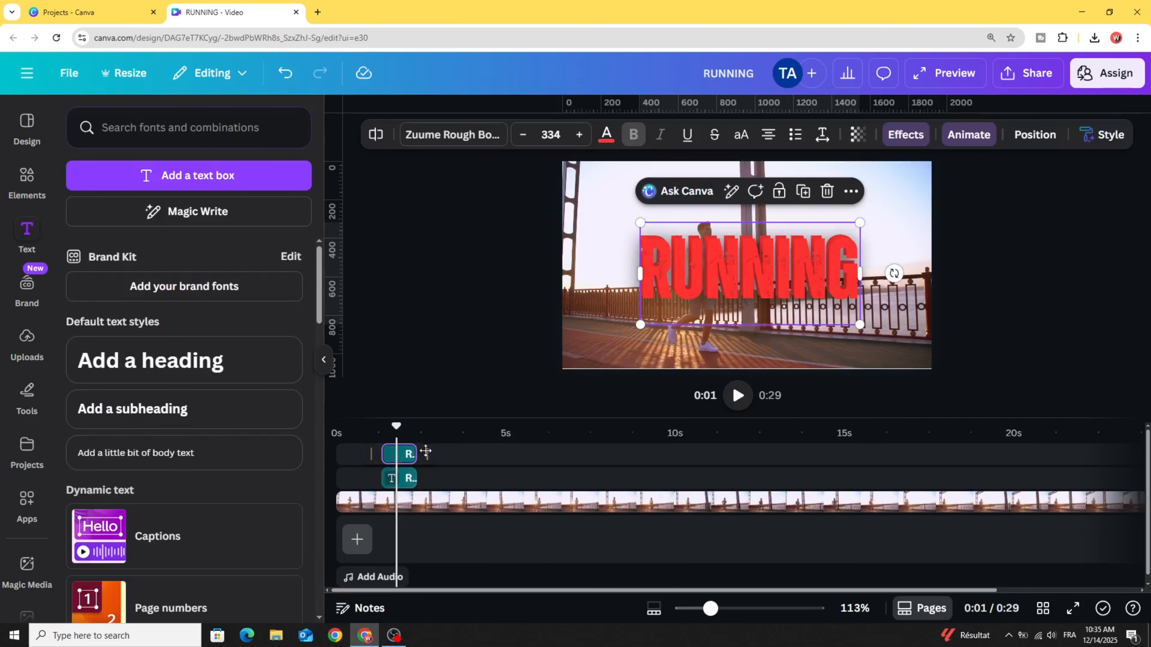
left_click_drag(425, 450, 432, 490)
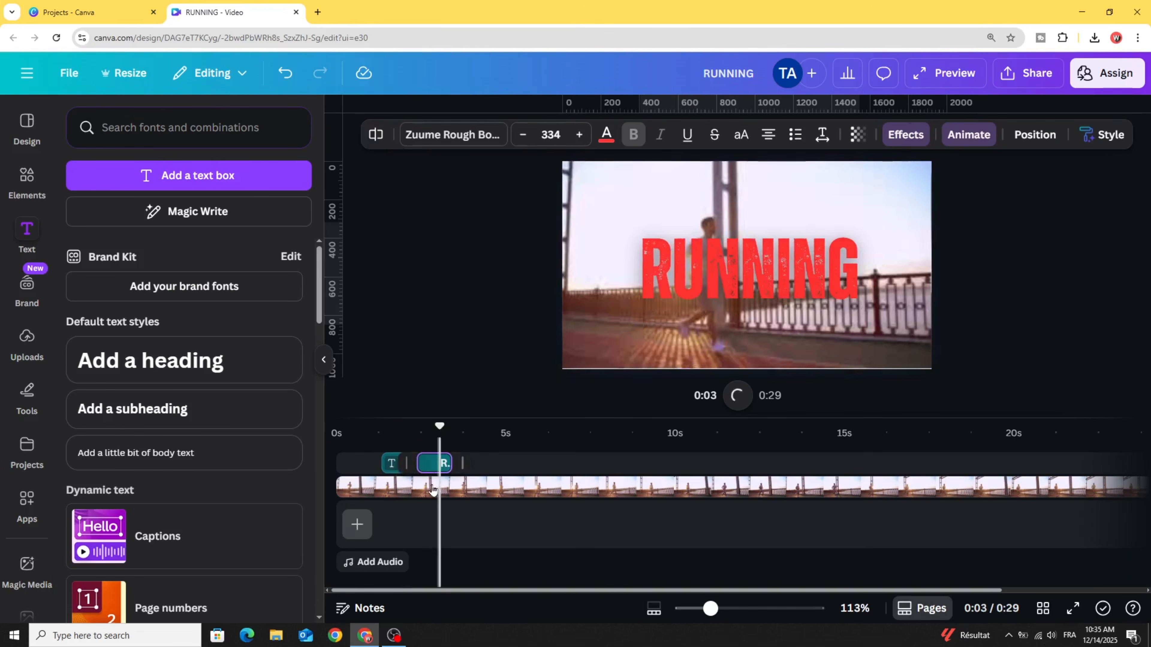
- Change the text of the duplicated heading to SHOES
left_click(434, 429)
double_click(711, 275)
type("SHOES")
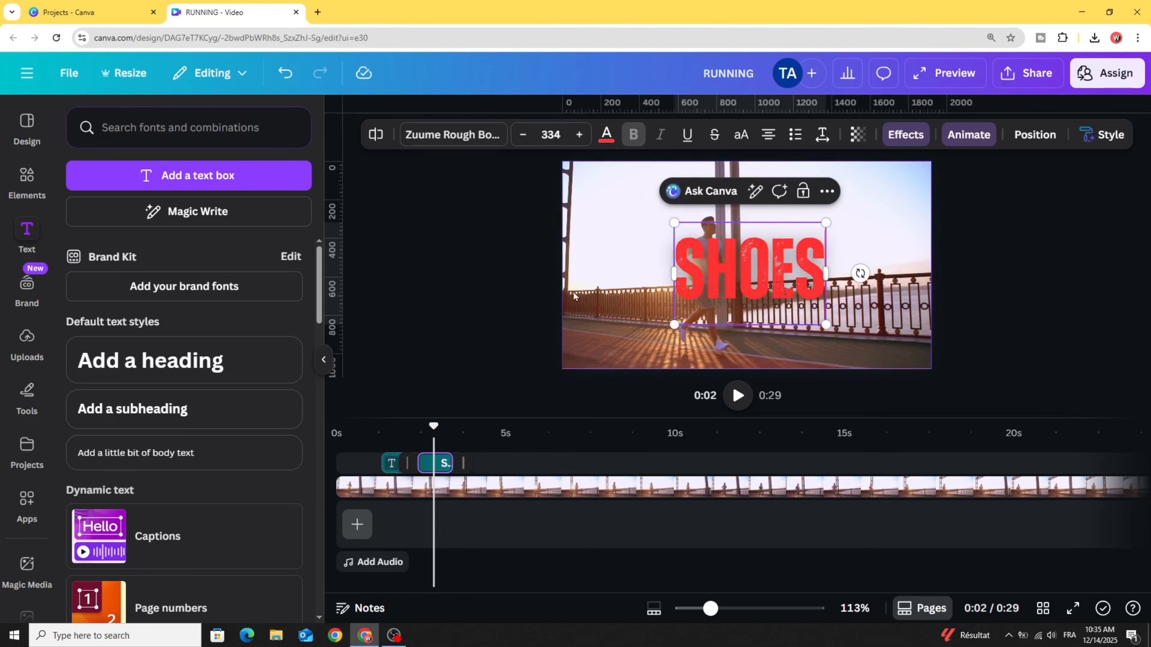
left_click(477, 301)
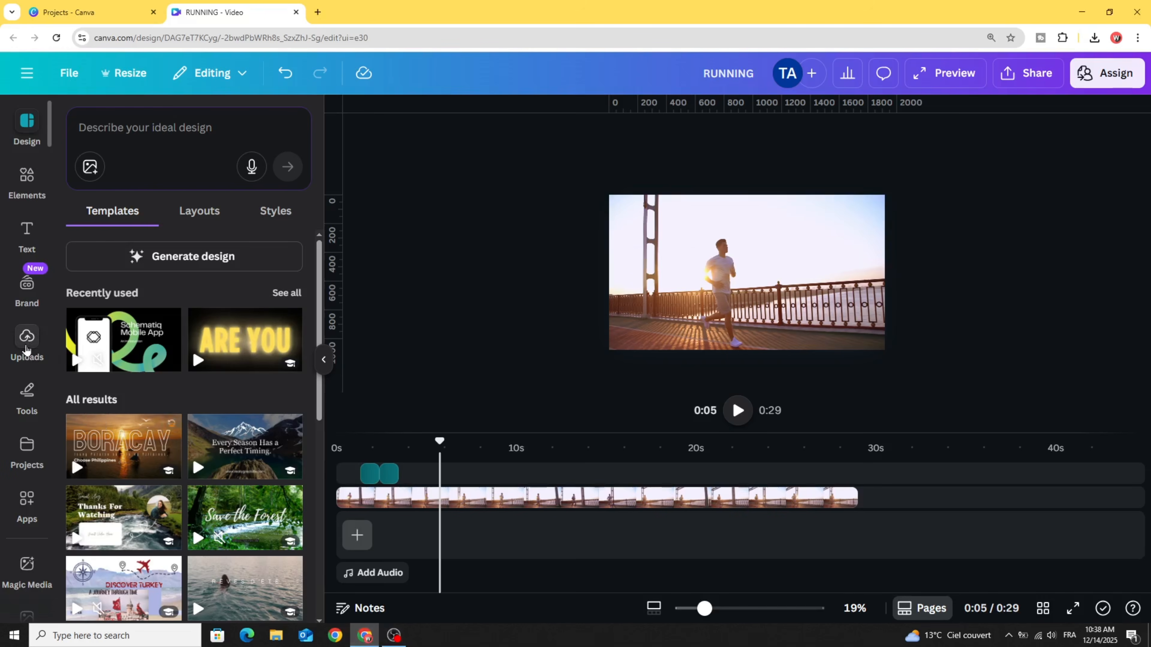
- Add the uploaded white shoe silhouette image to the page and remove its background
left_click(25, 347)
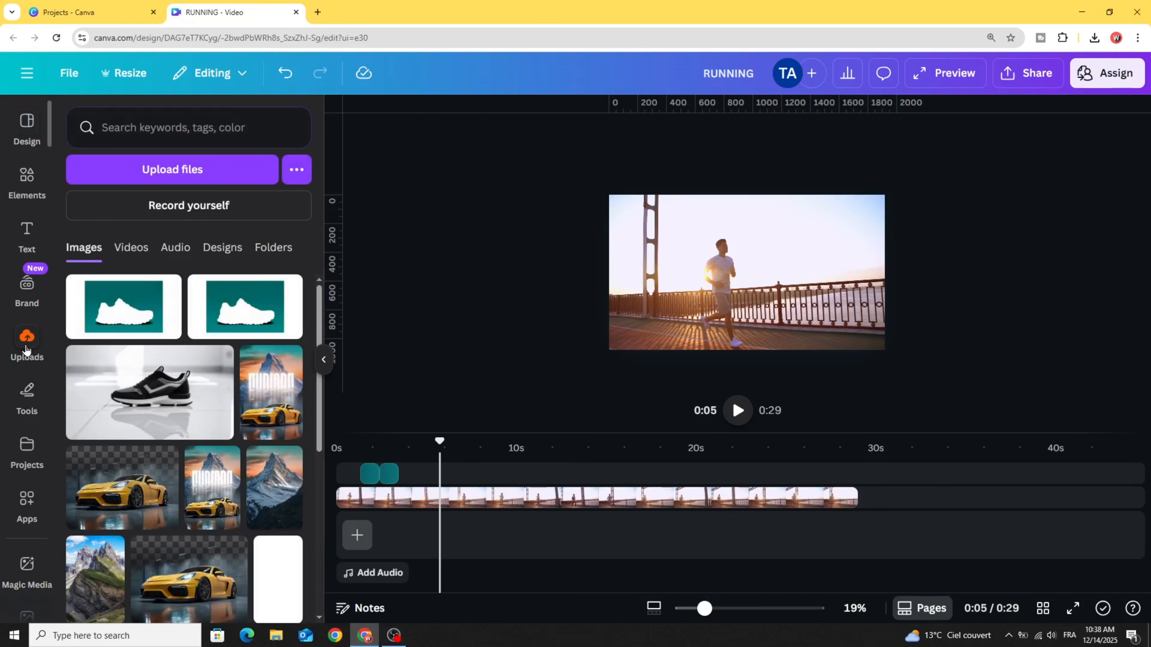
left_click_drag(124, 307, 698, 264)
left_click(536, 139)
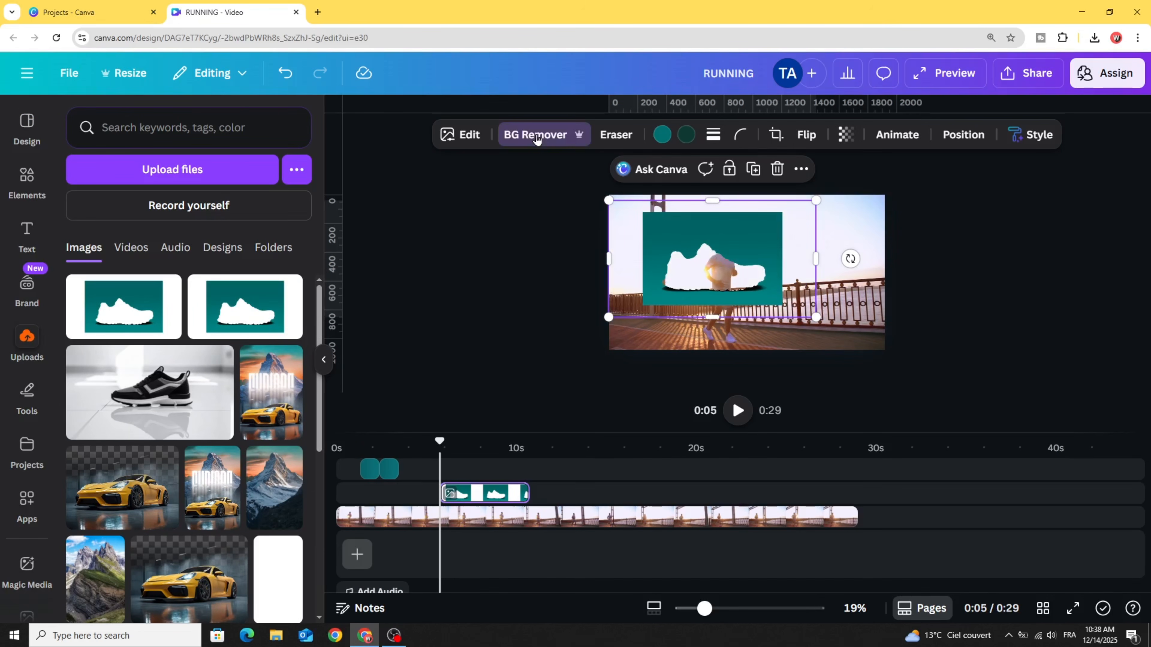
- Enlarge the shoe cutout beyond the page edges and position it so its transparent shoe opening frames the runner
left_click_drag(732, 287, 662, 246)
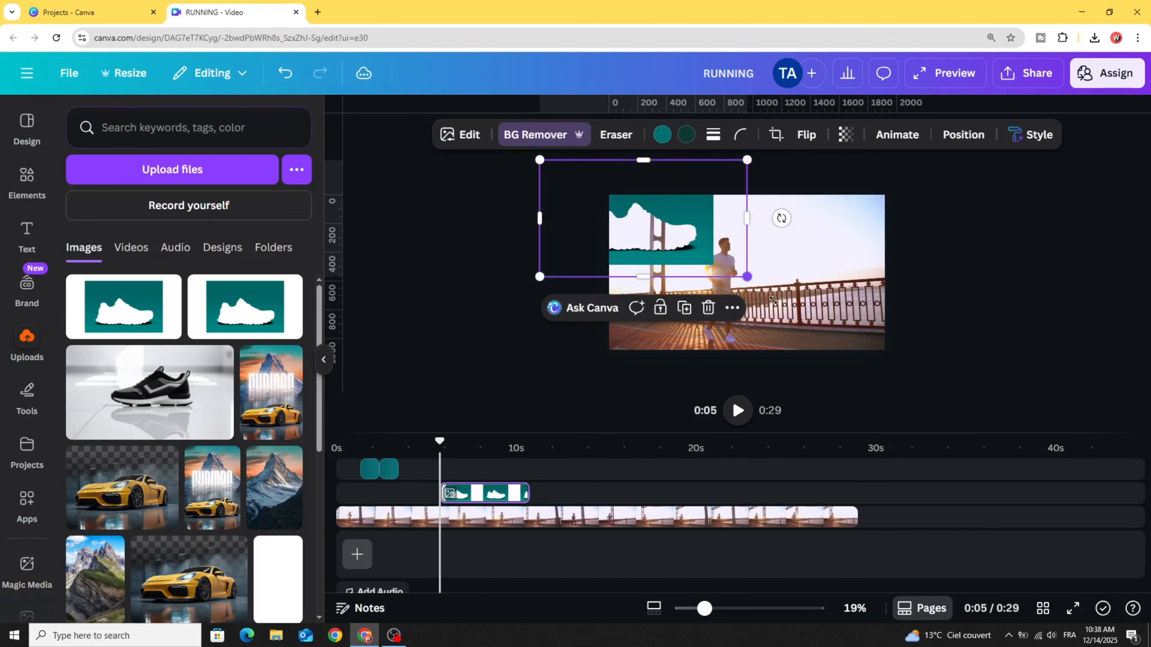
left_click_drag(772, 300, 766, 227)
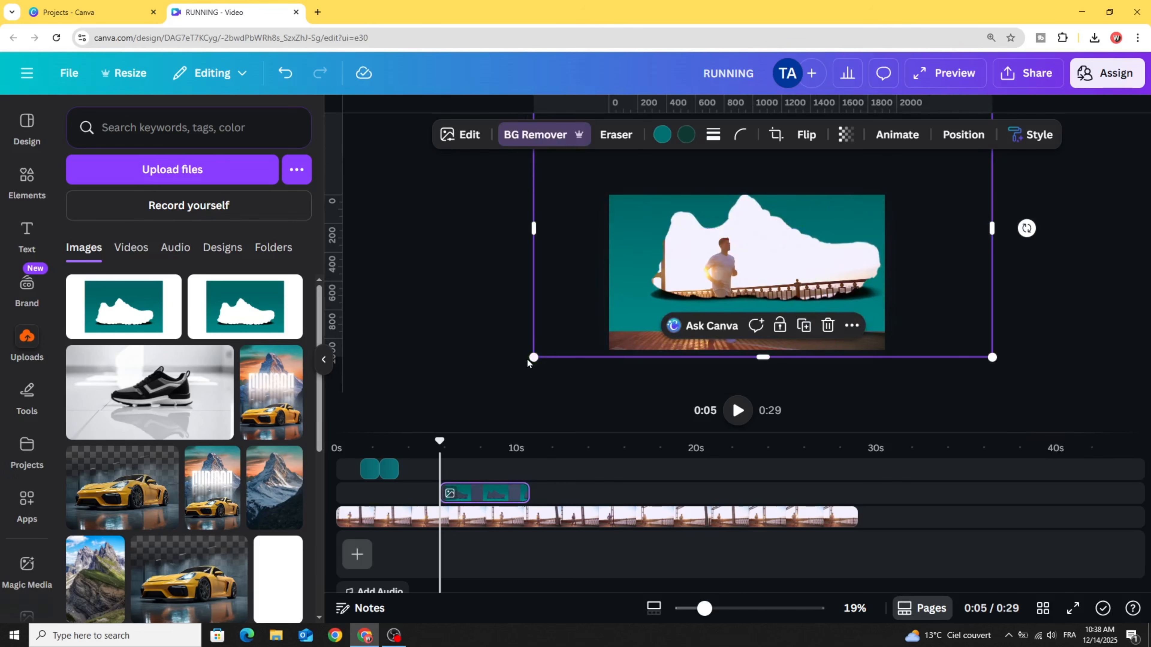
left_click_drag(526, 359, 453, 398)
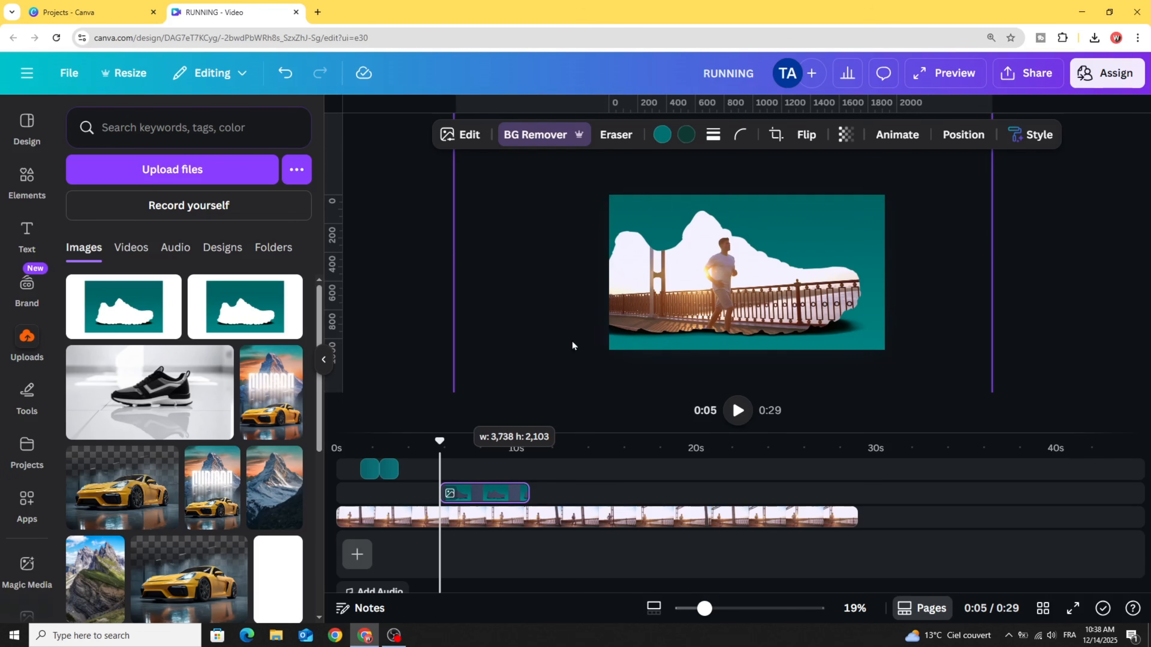
- Extend the shoe cutout's clip to span about 4 to 14 seconds and trim the jogger video to end with it
mouse_move(442, 493)
left_mouse_down()
mouse_move(408, 494)
mouse_move(419, 493)
left_mouse_up()
left_click(528, 499)
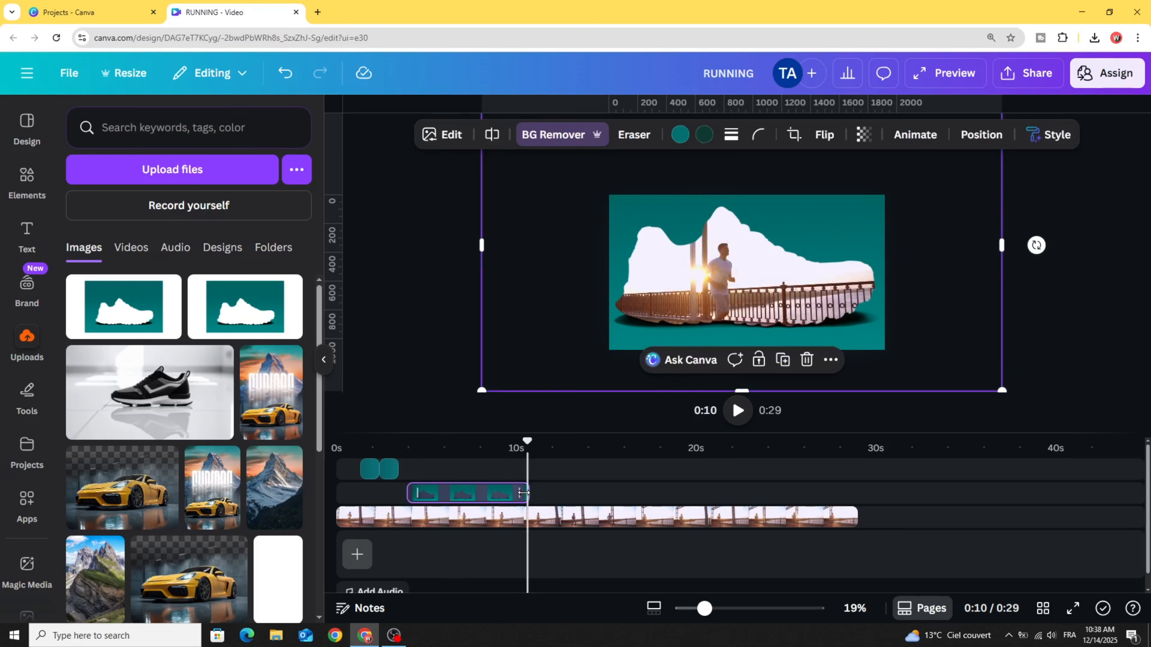
left_click_drag(523, 493, 600, 518)
- Apply the Stomp animation to the shoe cutout image
left_click(894, 157)
left_click(915, 134)
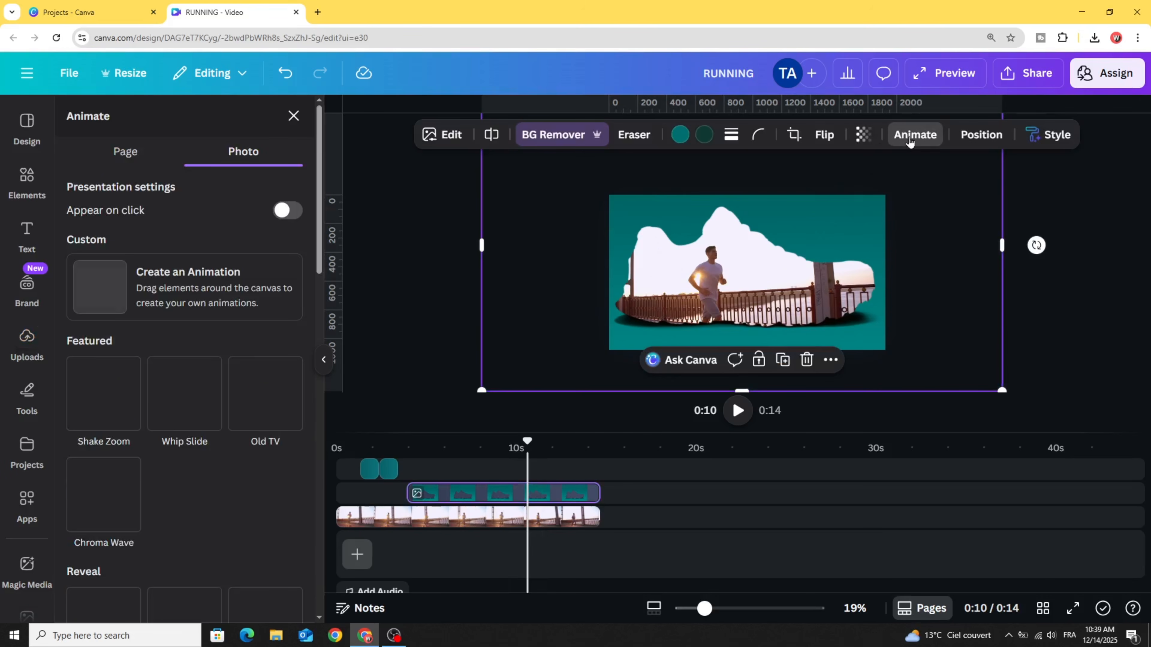
scroll(249, 461, "down", 5)
scroll(254, 463, "down", 10)
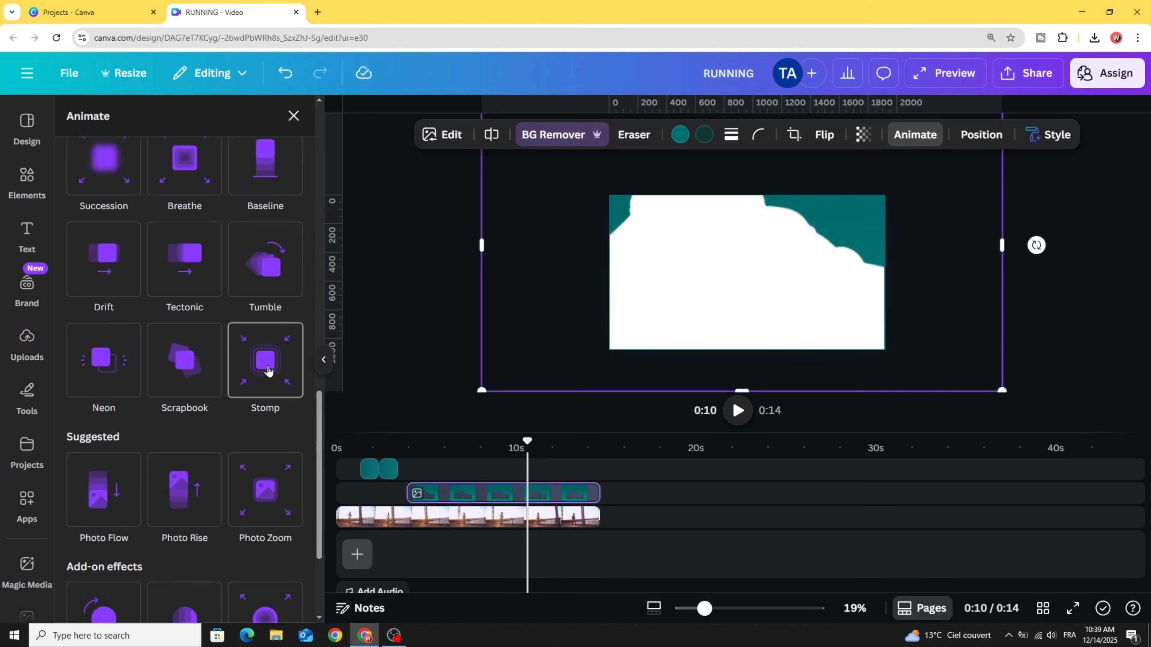
left_click(266, 375)
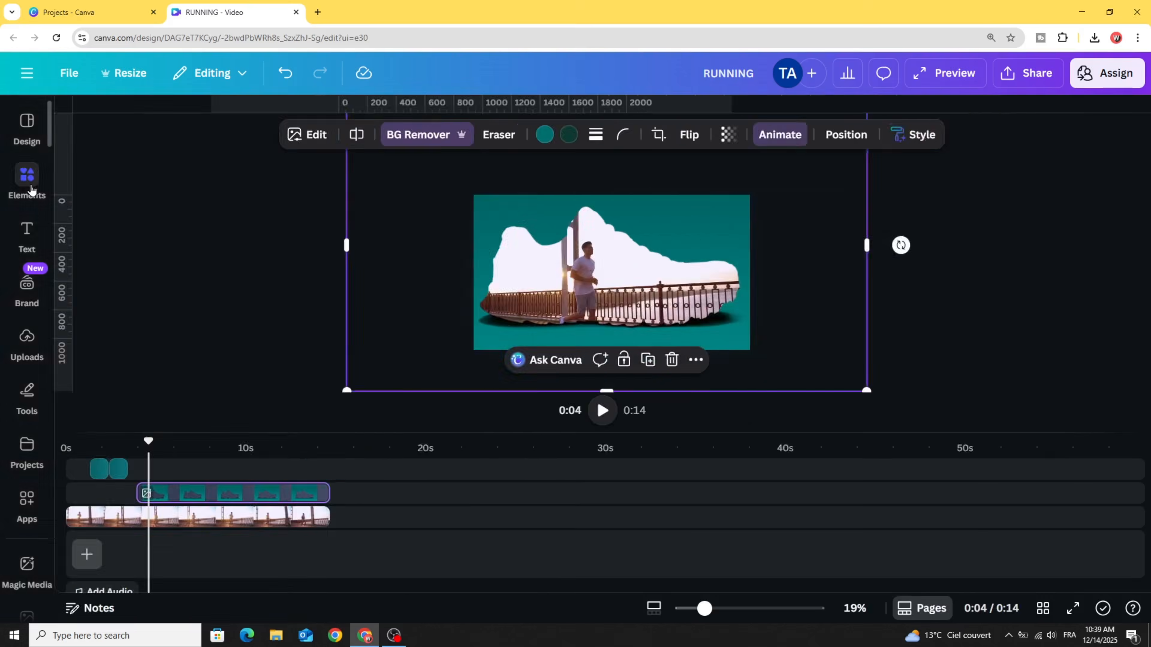
- Add the recently used teal running shoe photo to the page and remove its background
left_click(30, 187)
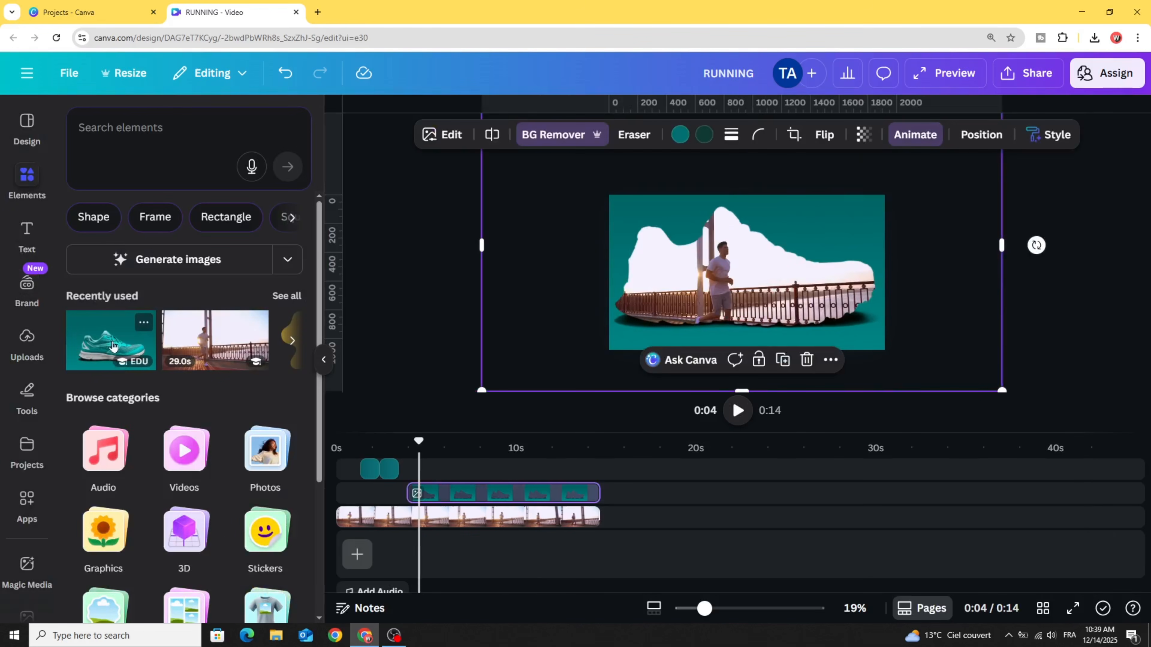
left_click_drag(127, 335, 613, 224)
left_click(527, 140)
- Enlarge the teal shoe to fit exactly over the shoe opening and time its clip from about 6 to 14 seconds
left_click_drag(746, 279, 917, 378)
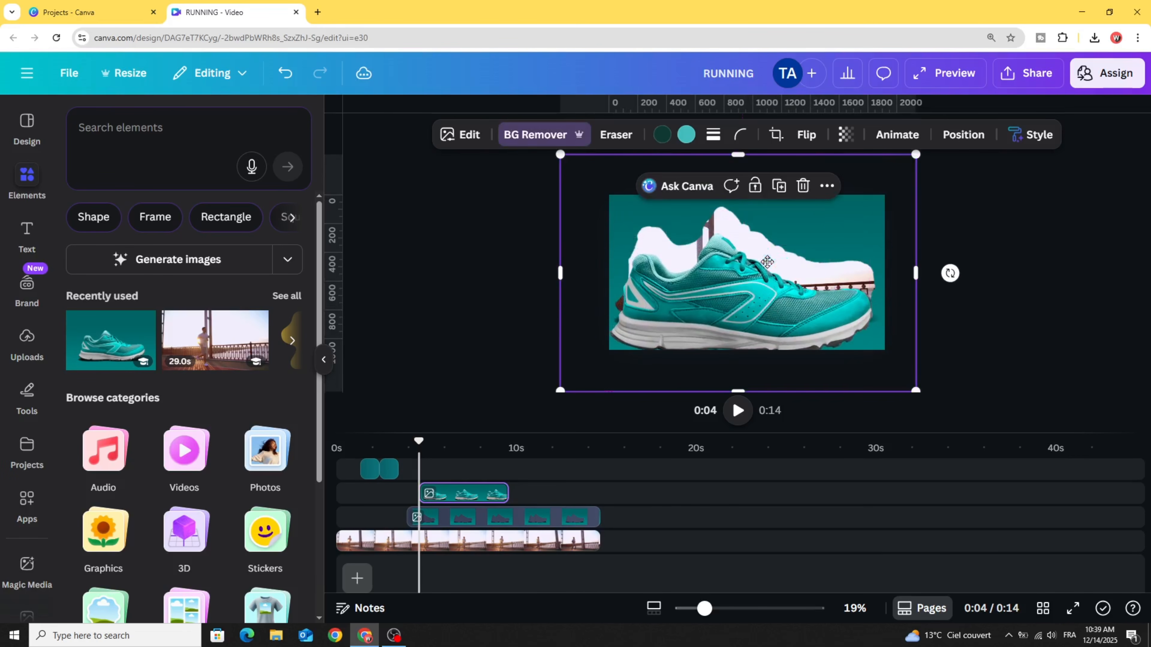
left_click_drag(767, 262, 771, 234)
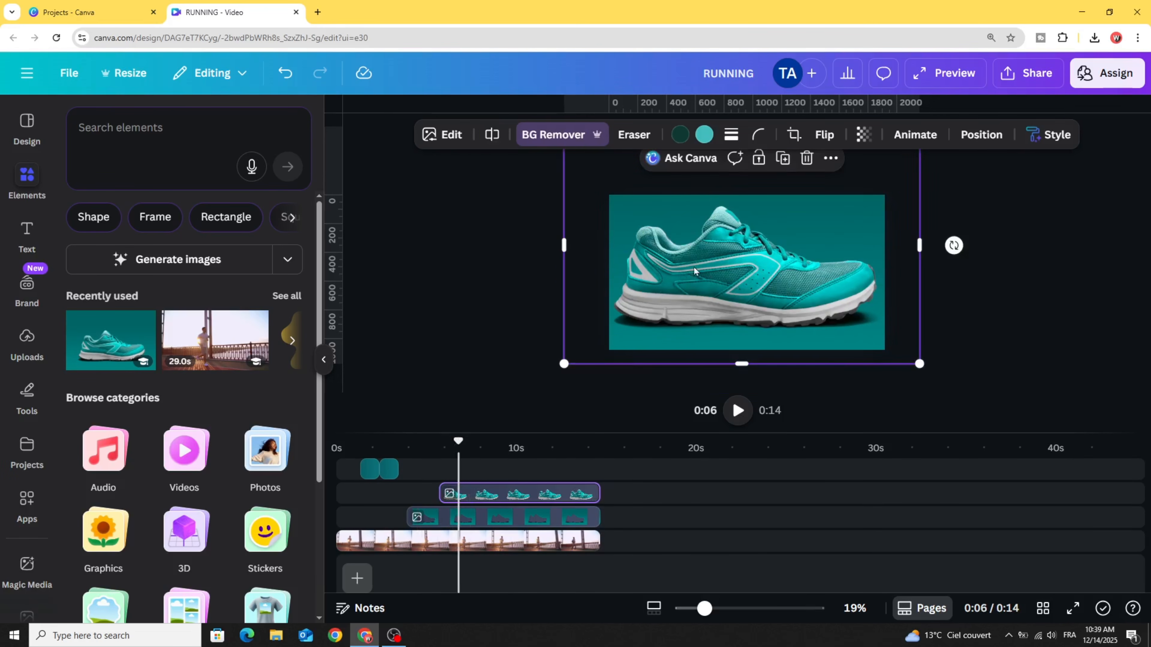
- Apply the Brush reveal animation to the teal shoe on enter and play the video from the start to review it
left_click(915, 135)
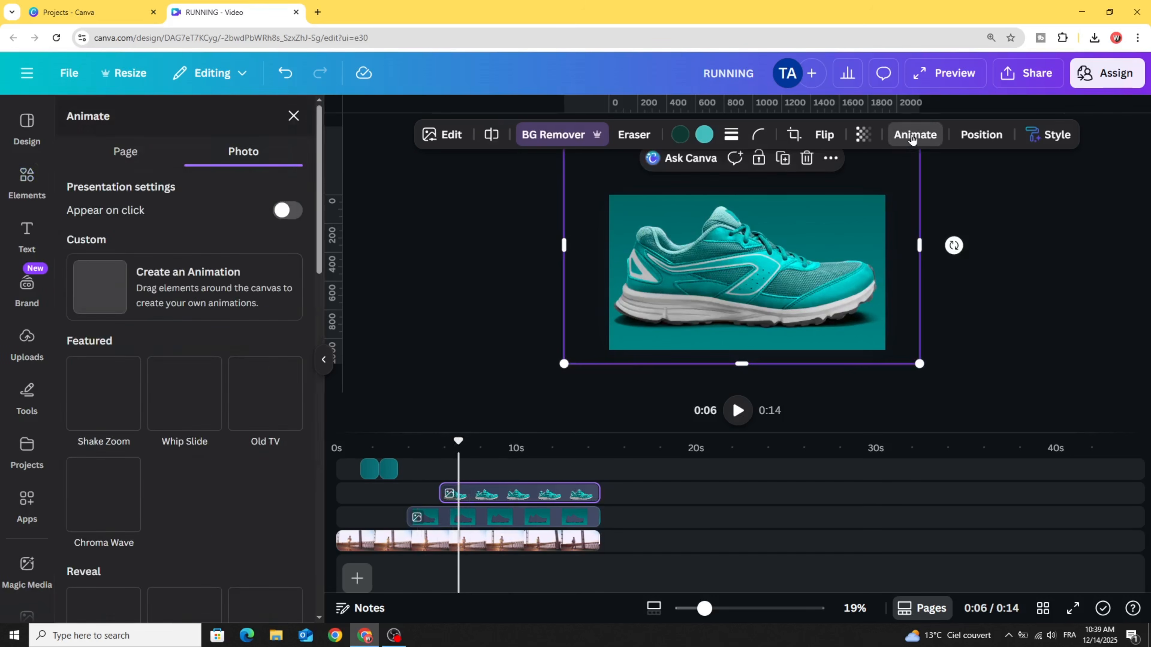
scroll(209, 452, "down", 3)
scroll(209, 452, "down", 3)
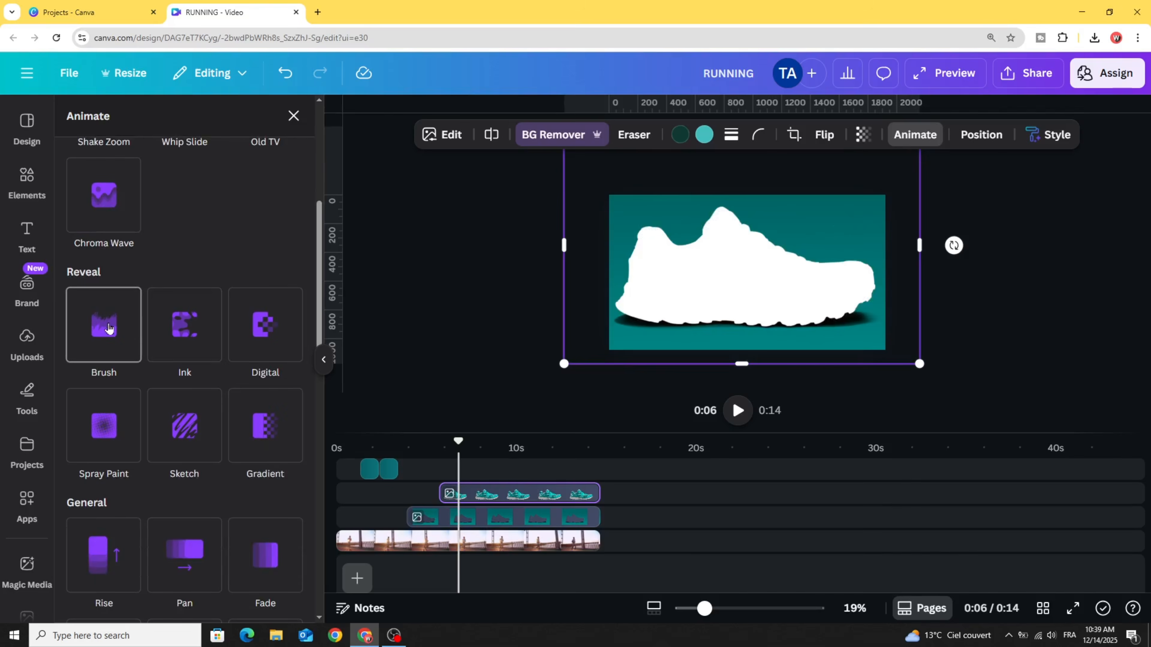
left_click(109, 327)
left_click_drag(458, 455, 343, 456)
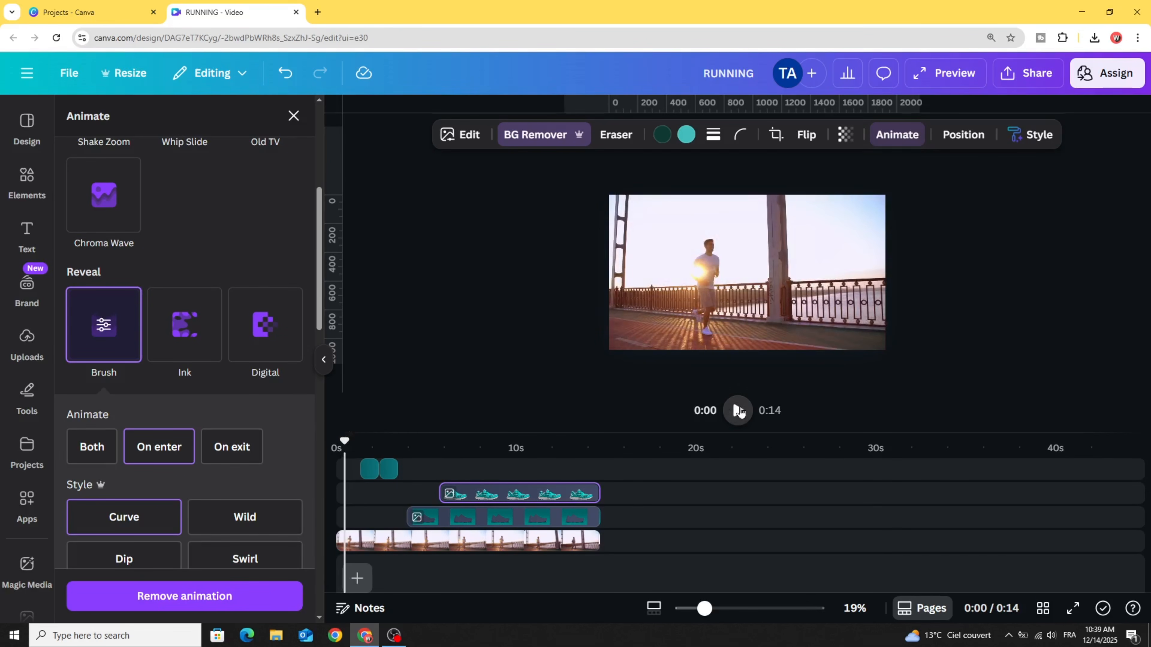
left_click(738, 410)
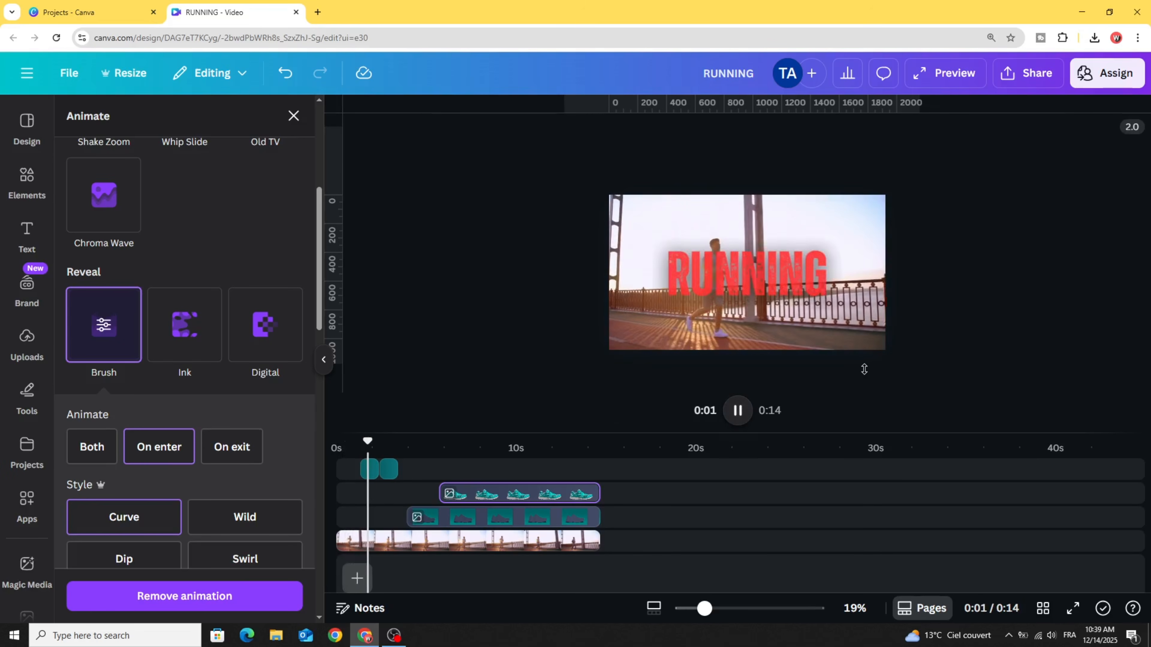